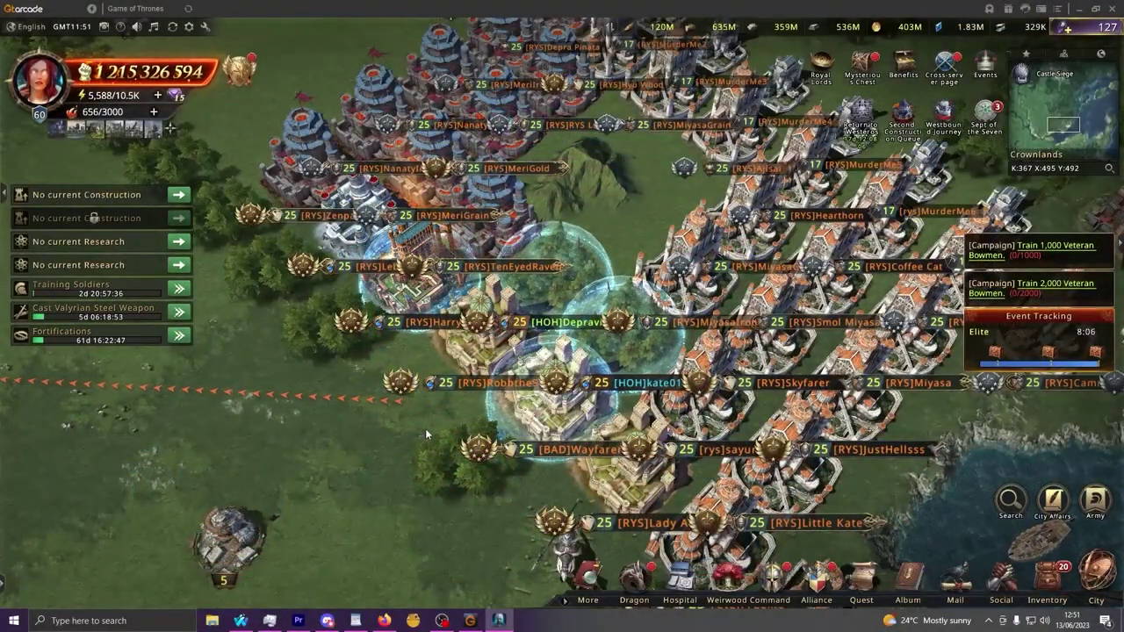
Review the Ayrmidon Arrives quality rewards and the Ayrmidon Carnival turntable in the Westbound Journey event, then leave the event.
left_click(937, 125)
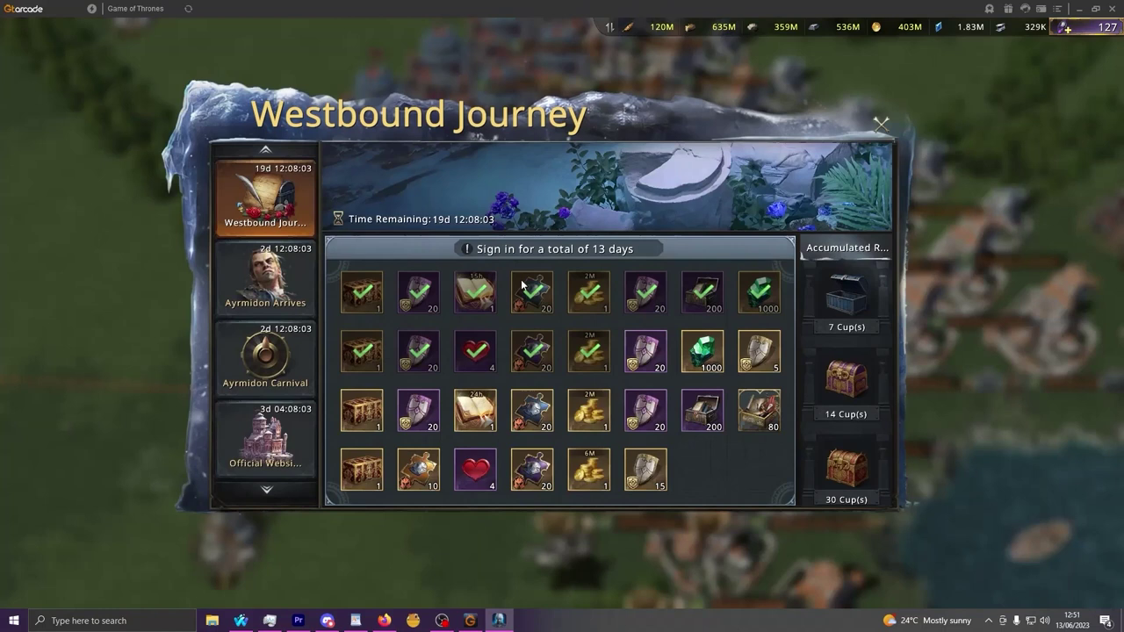
left_click(304, 281)
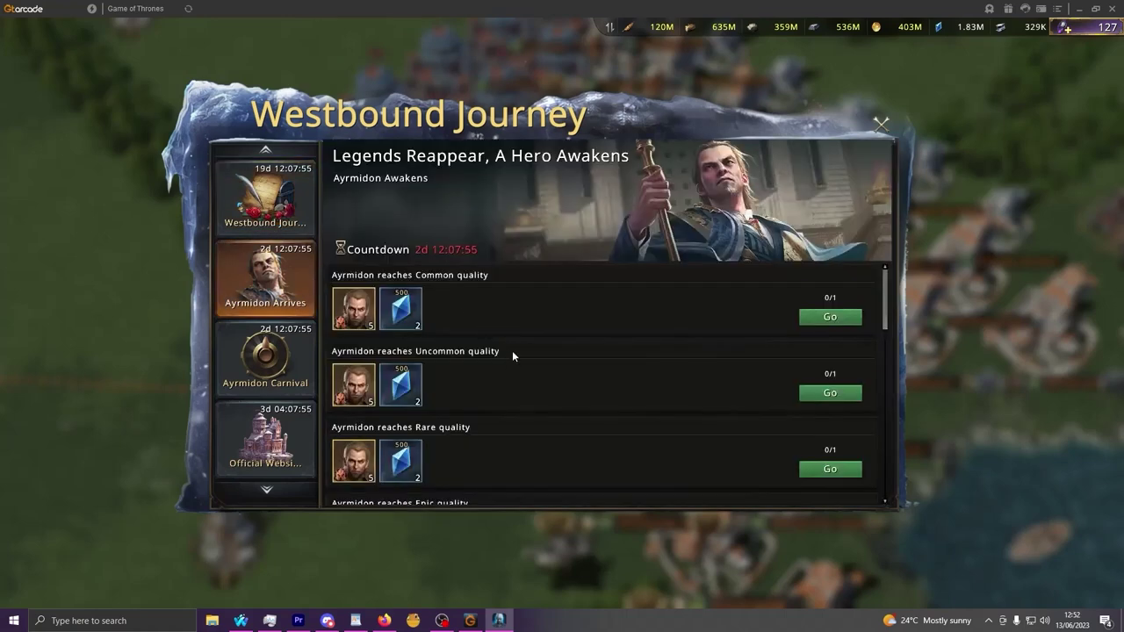
scroll(519, 334, "down", 2)
left_click(261, 371)
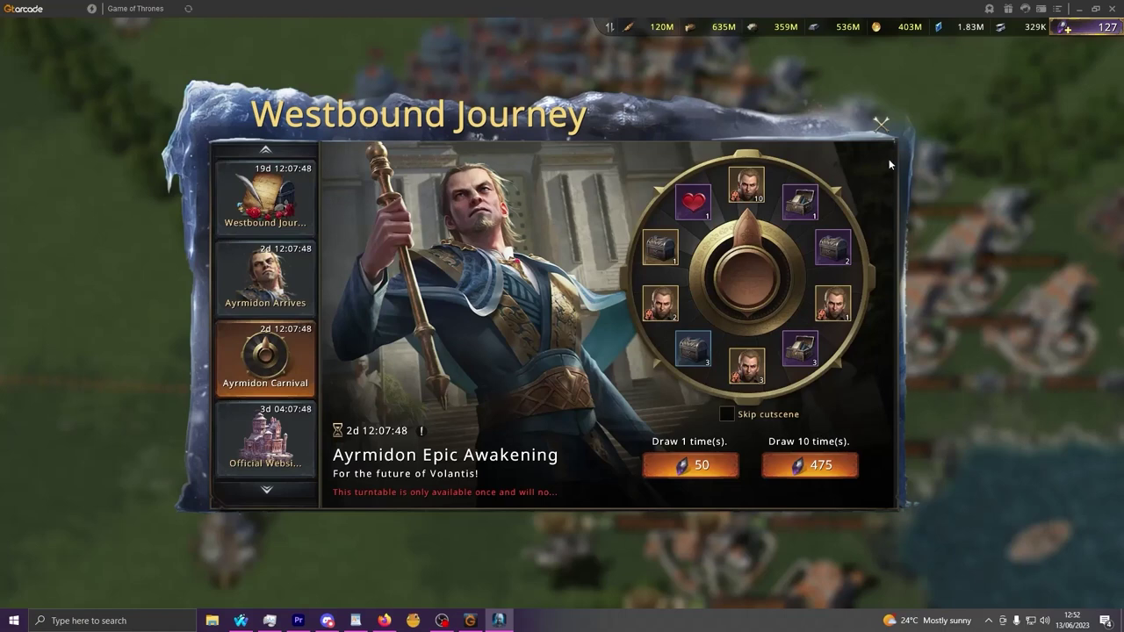
left_click(882, 125)
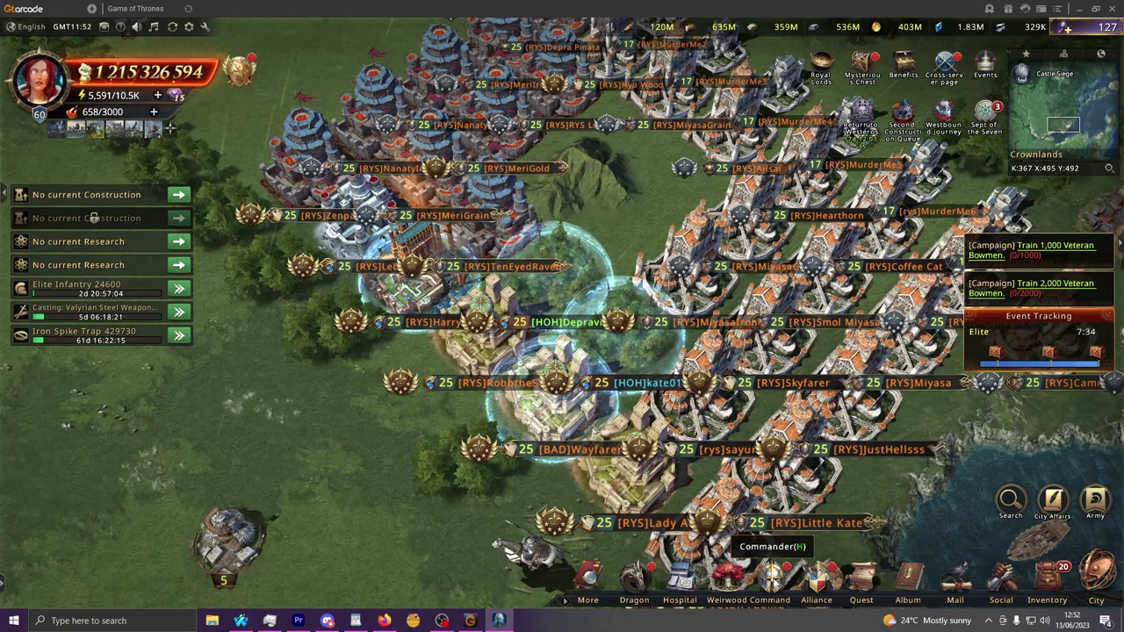
Look up the Weakness lineup recommendations in the Commander Rankings and read Petyr Baelish's Awakening skill.
left_click(334, 531)
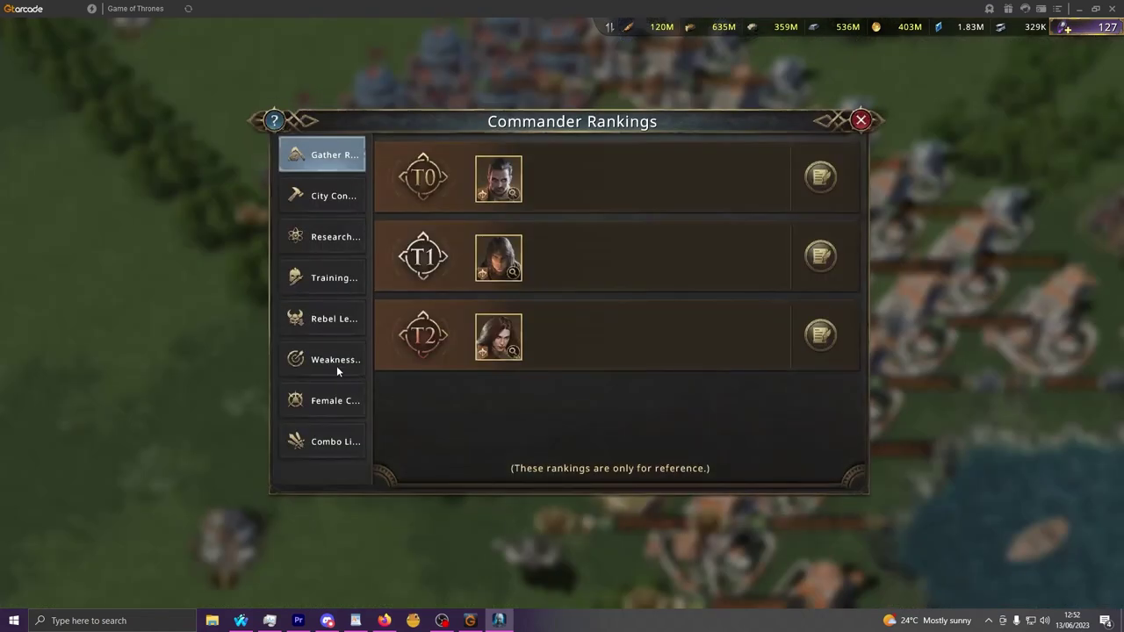
left_click(337, 363)
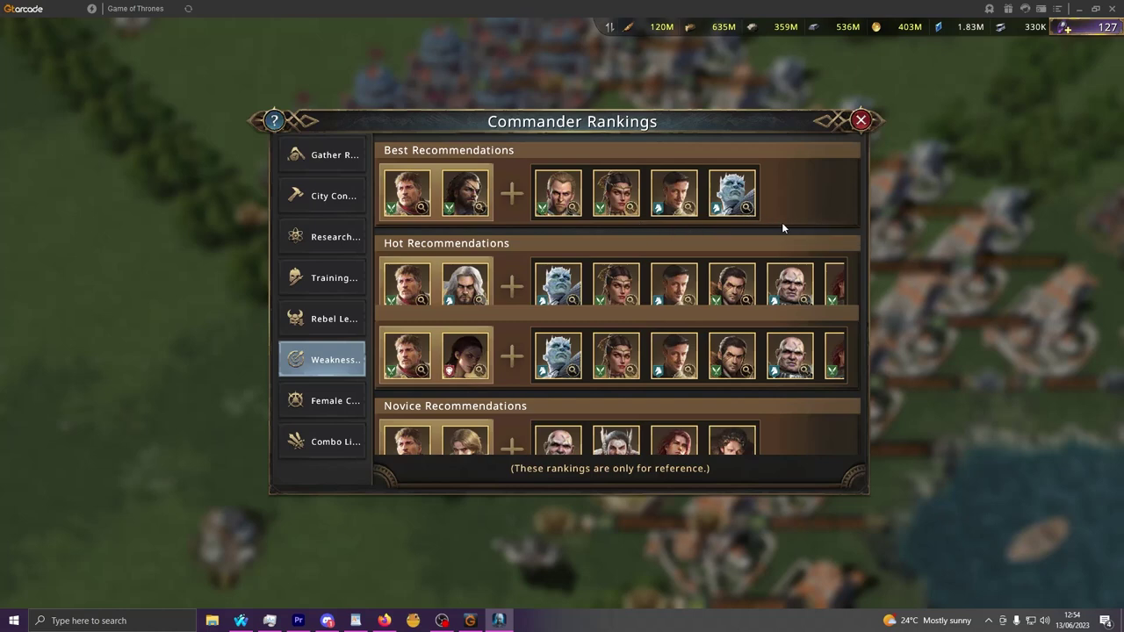
left_click(687, 214)
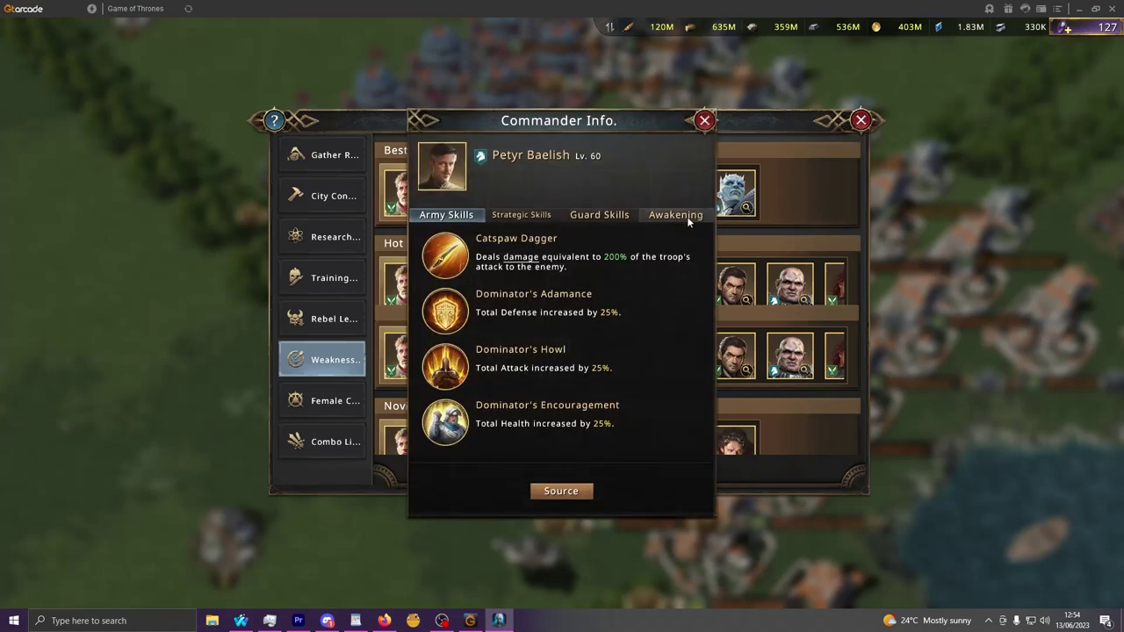
left_click(687, 216)
scroll(560, 387, "down", 2)
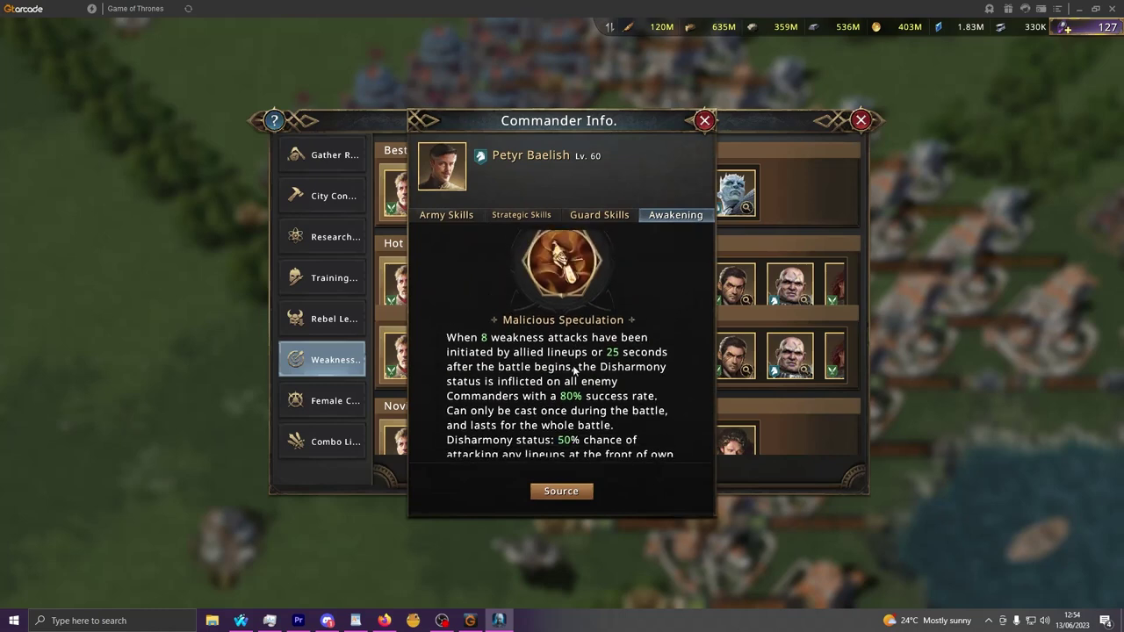
left_click(788, 228)
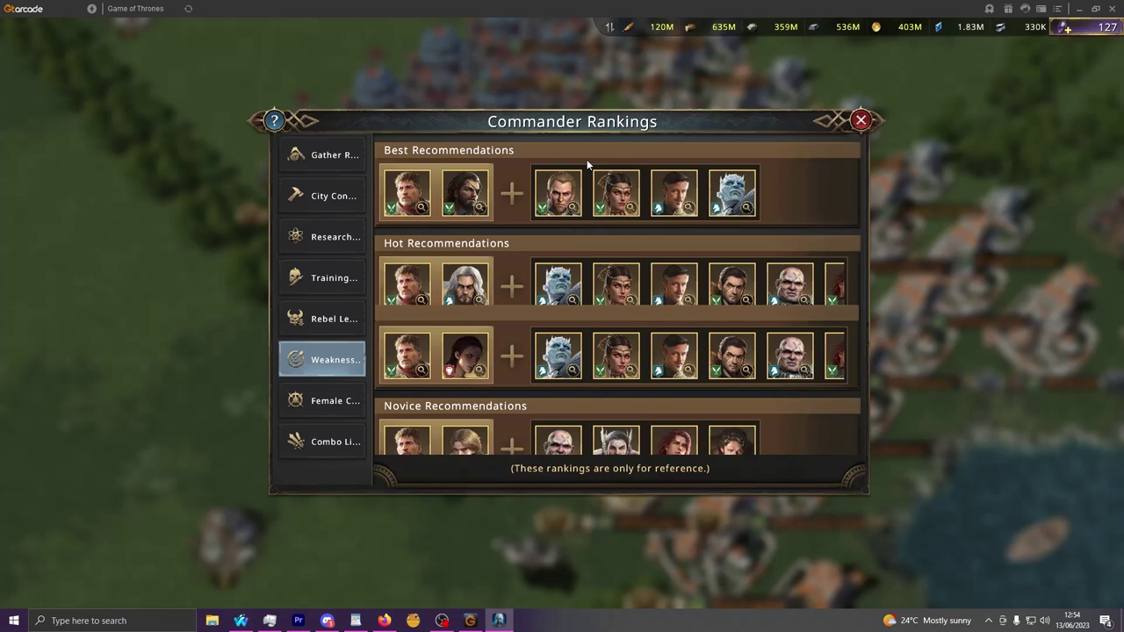
Leave the commander windows and return to the Ayrmidon Carnival turntable in the Westbound Journey event.
left_click(1021, 245)
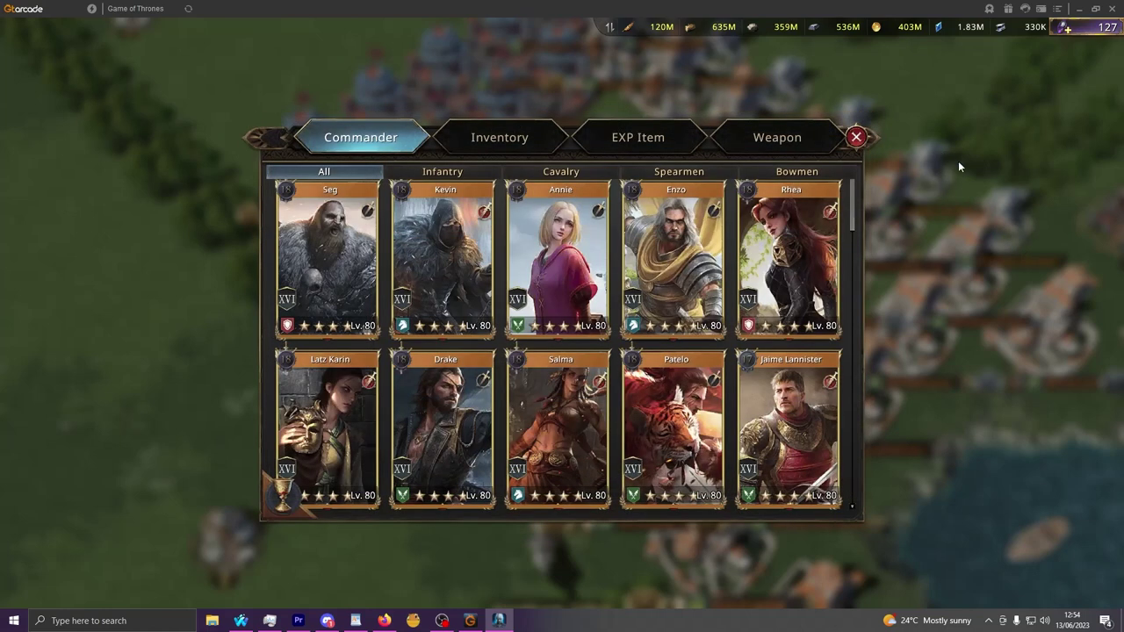
left_click(958, 160)
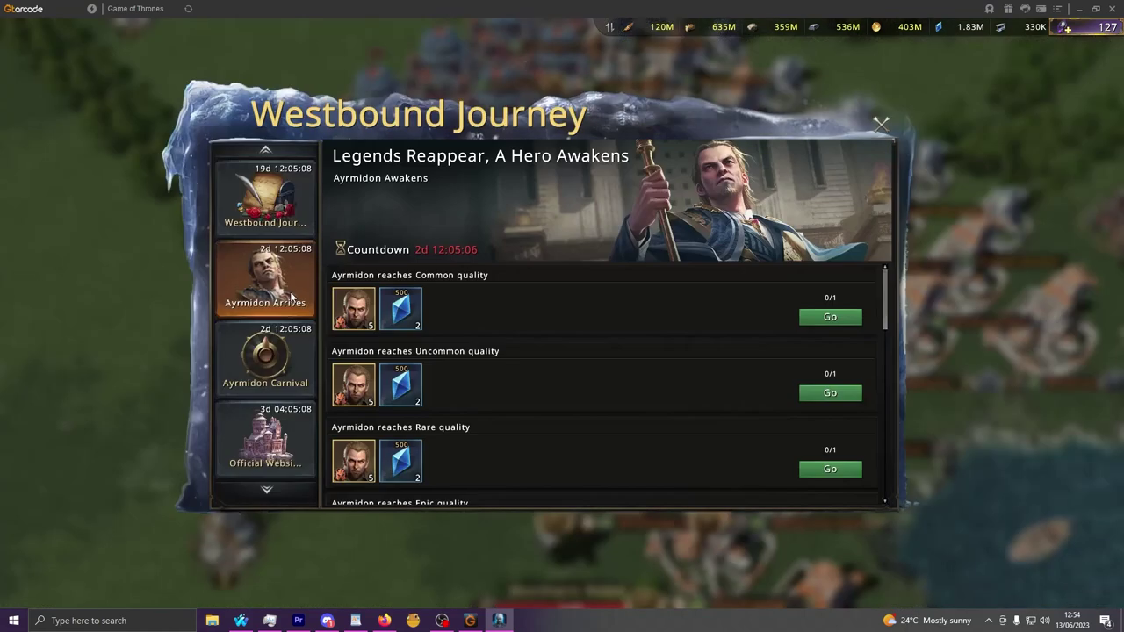
left_click(284, 334)
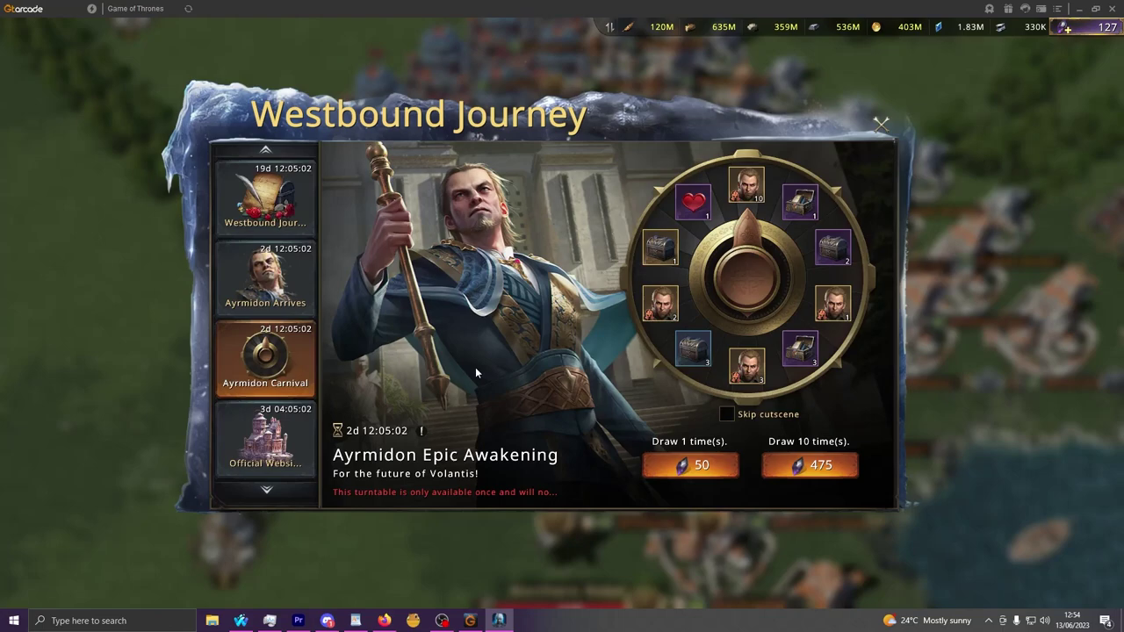
Switch to the Weapon Theorycrafting spreadsheet in Firefox and review the Ayrmidon sheet's stats, Awakening description and damage table.
left_click(384, 621)
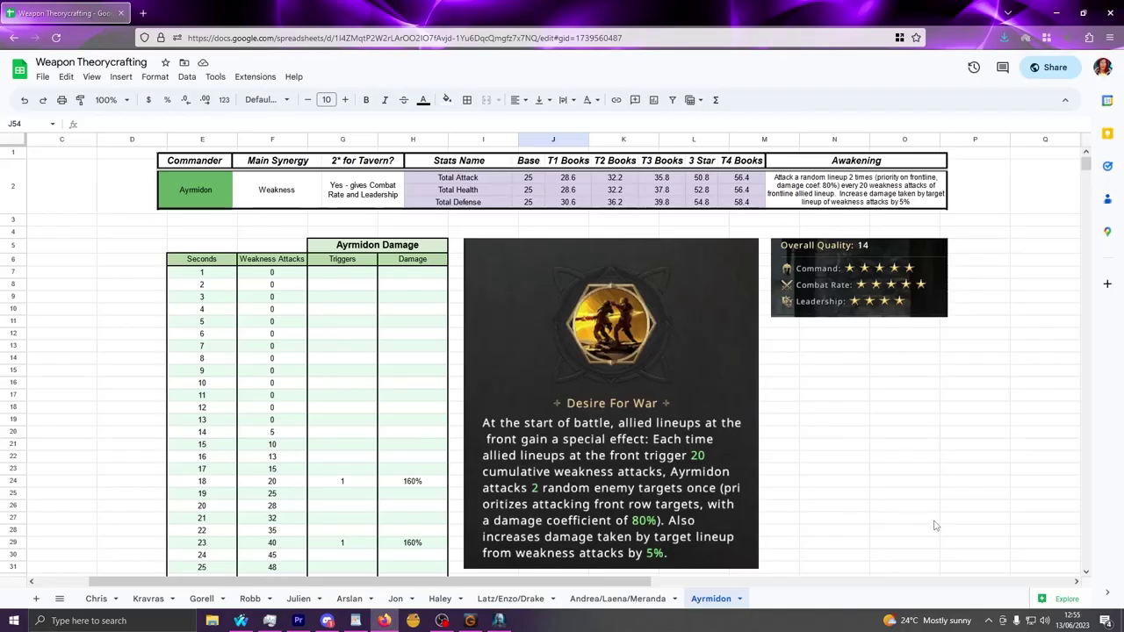
scroll(940, 518, "down", 15)
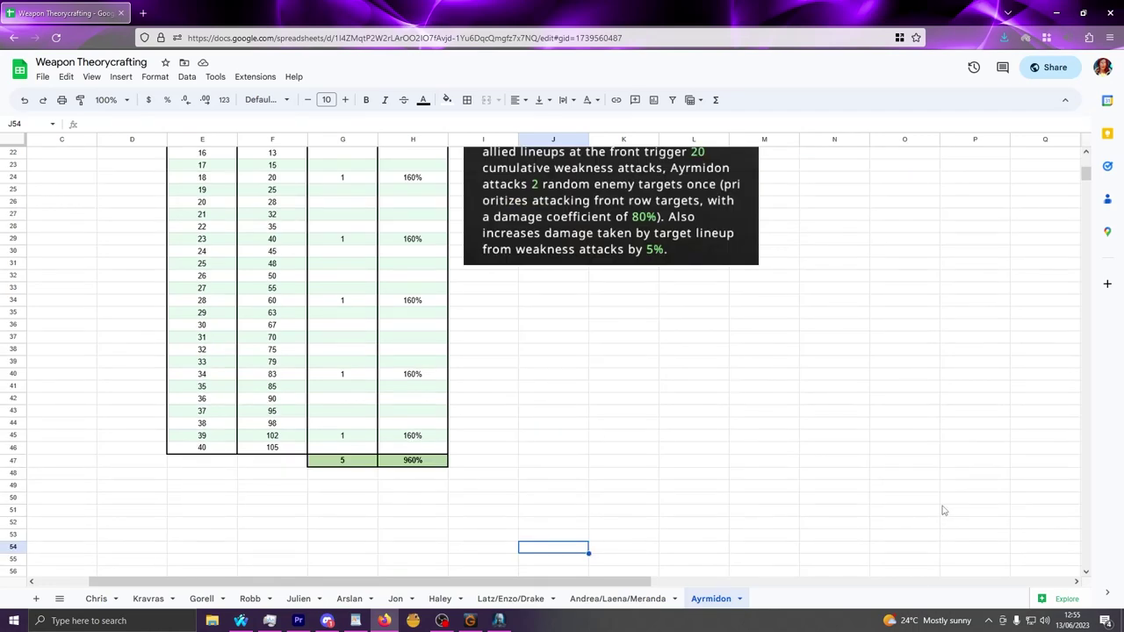
scroll(921, 502, "up", 15)
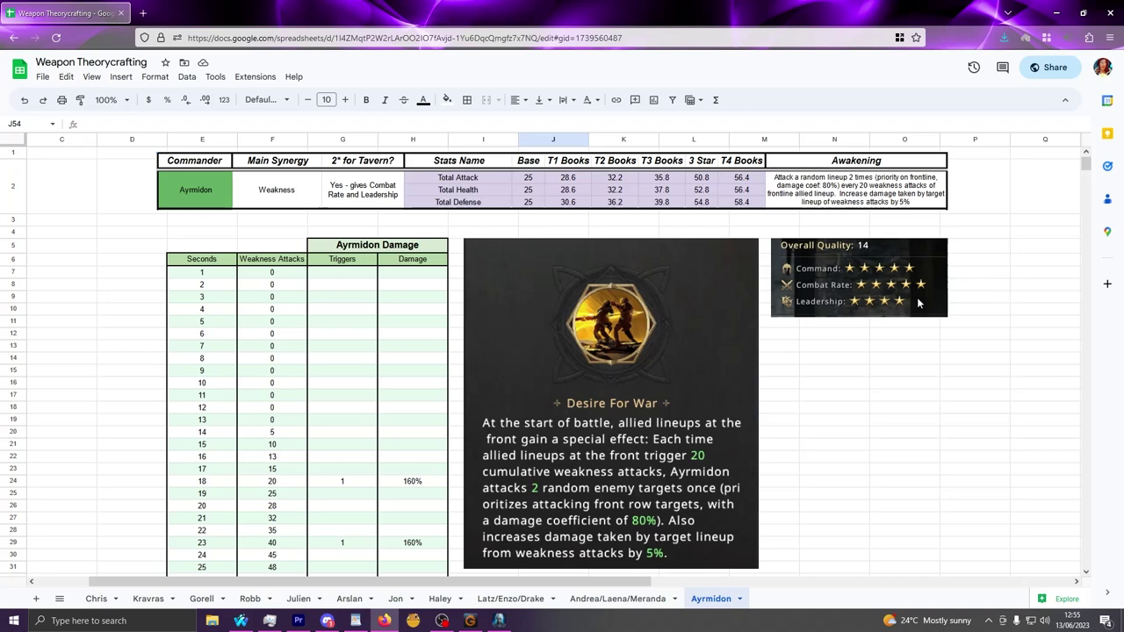
scroll(854, 374, "down", 1)
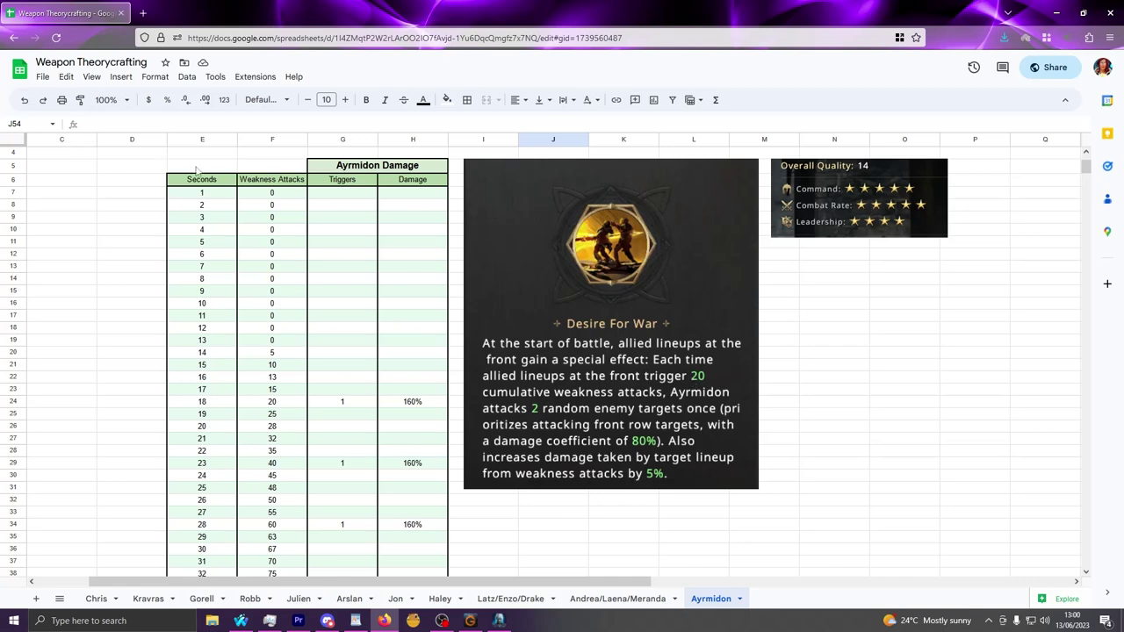
scroll(239, 336, "down", 4)
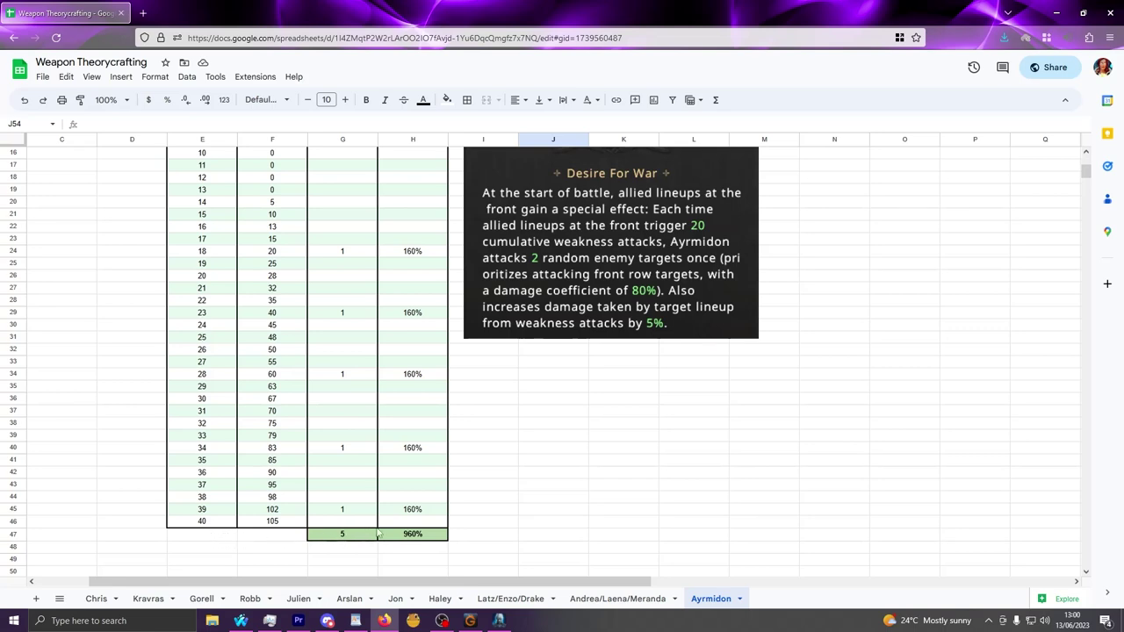
scroll(381, 534, "up", 4)
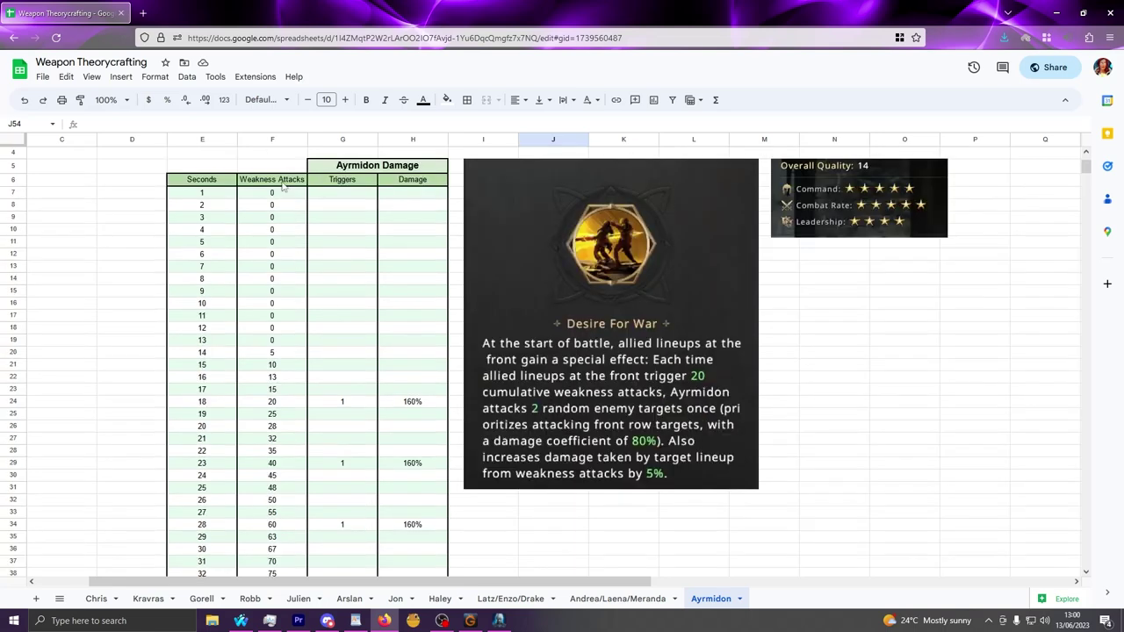
Examine the Weakness Attacks column of the Ayrmidon Damage table from its header to the row for second 40.
left_click(281, 183)
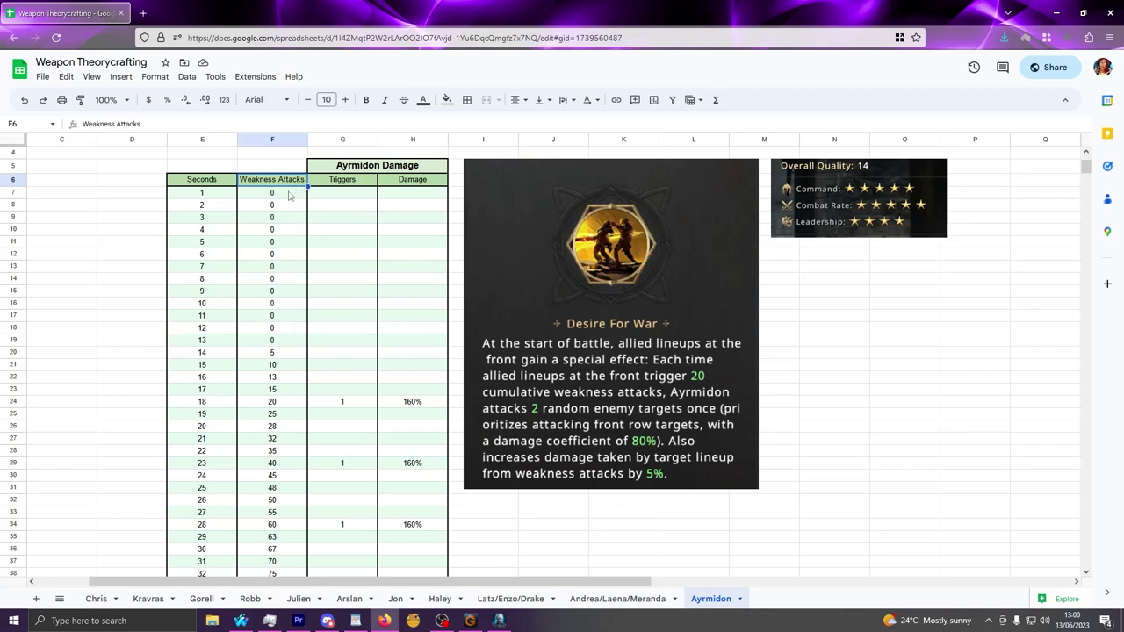
left_click_drag(279, 278, 284, 334)
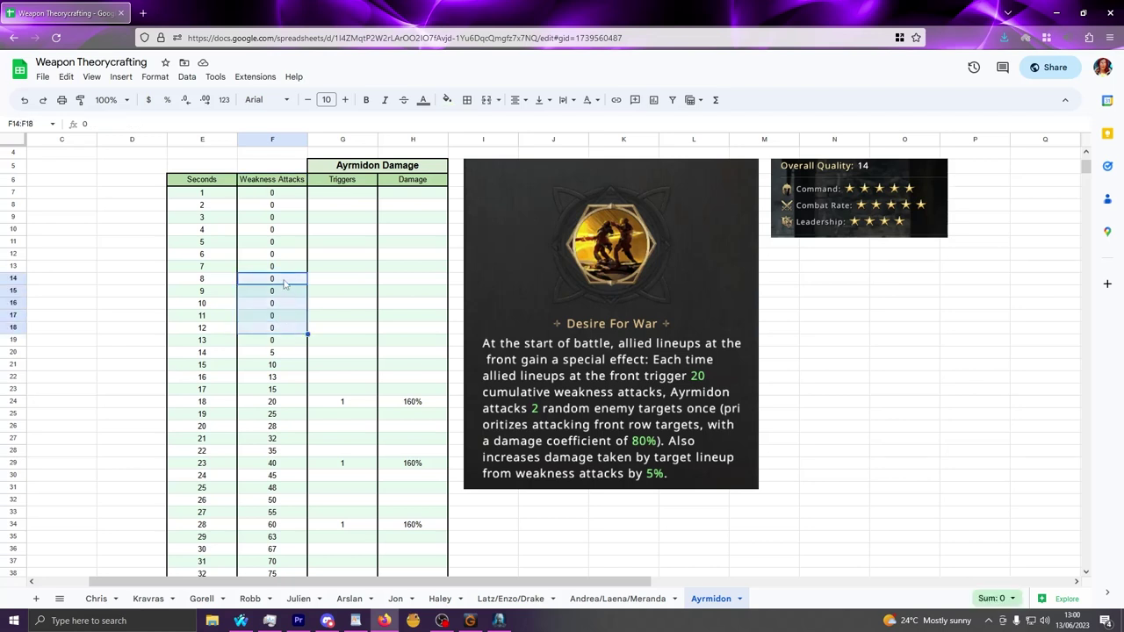
left_click(293, 230)
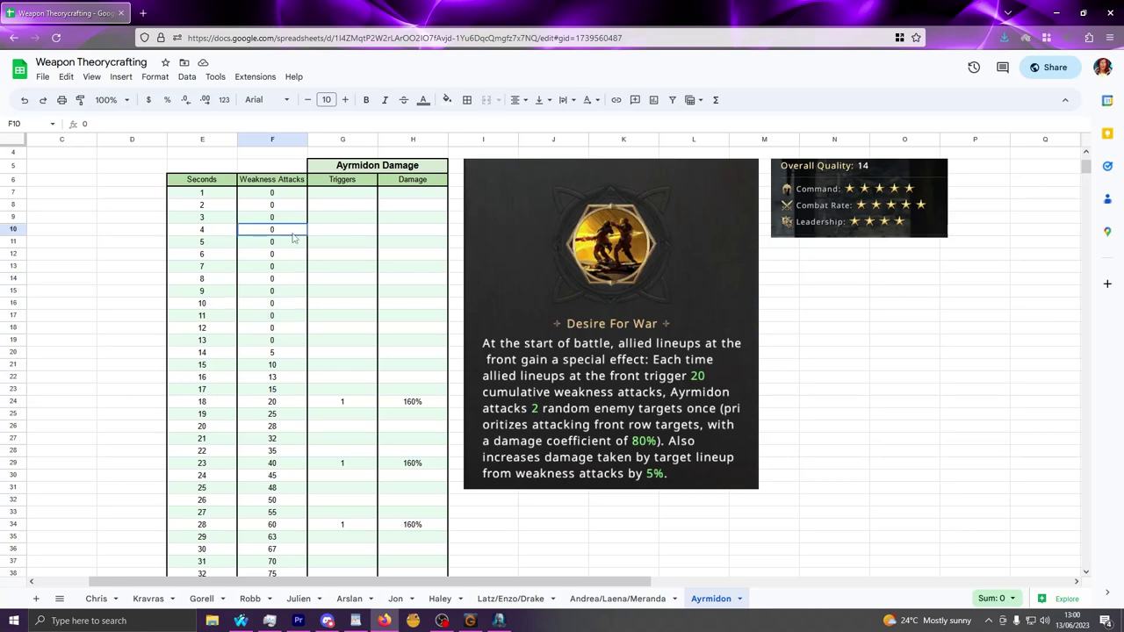
scroll(284, 398, "down", 3)
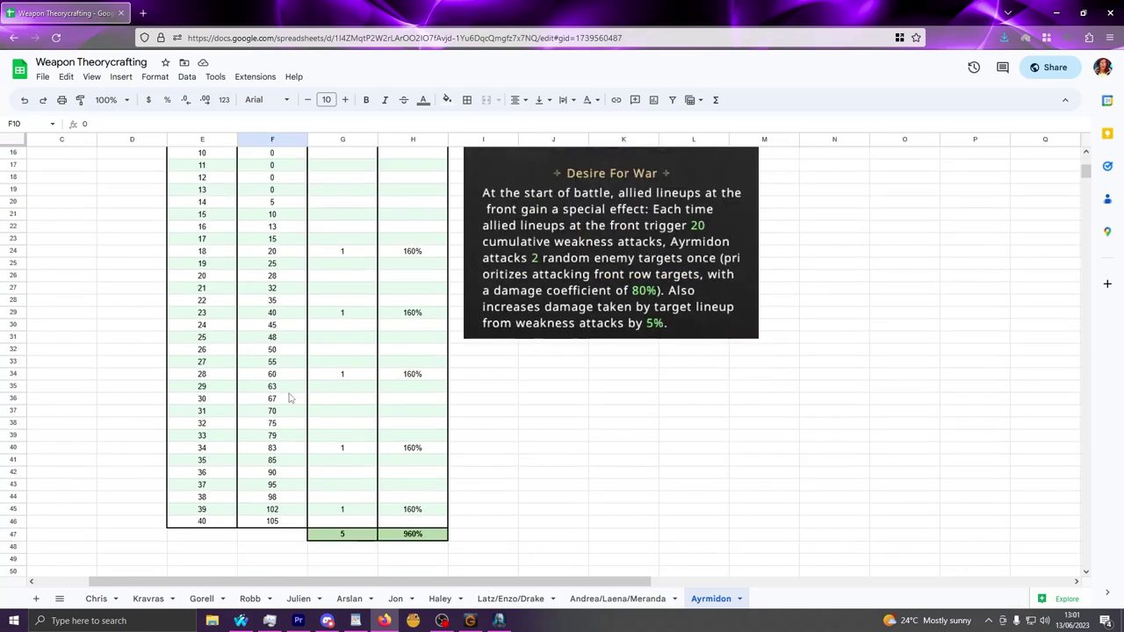
left_click(285, 522)
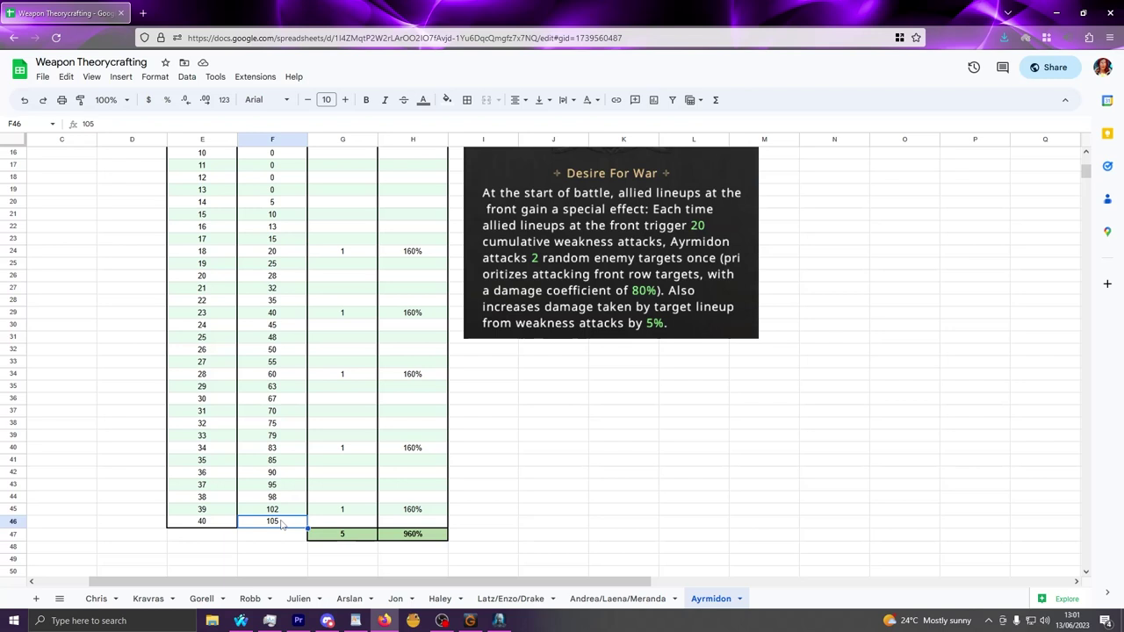
left_click(514, 497)
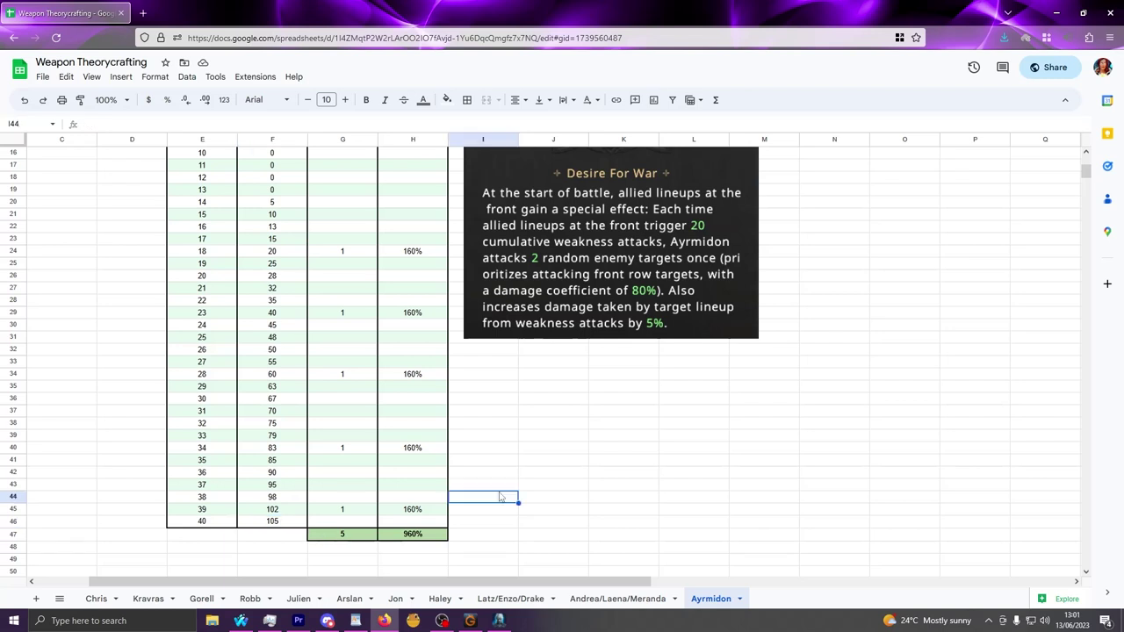
Check the total of the Triggers column at the end of the Ayrmidon Damage table.
scroll(355, 474, "up", 3)
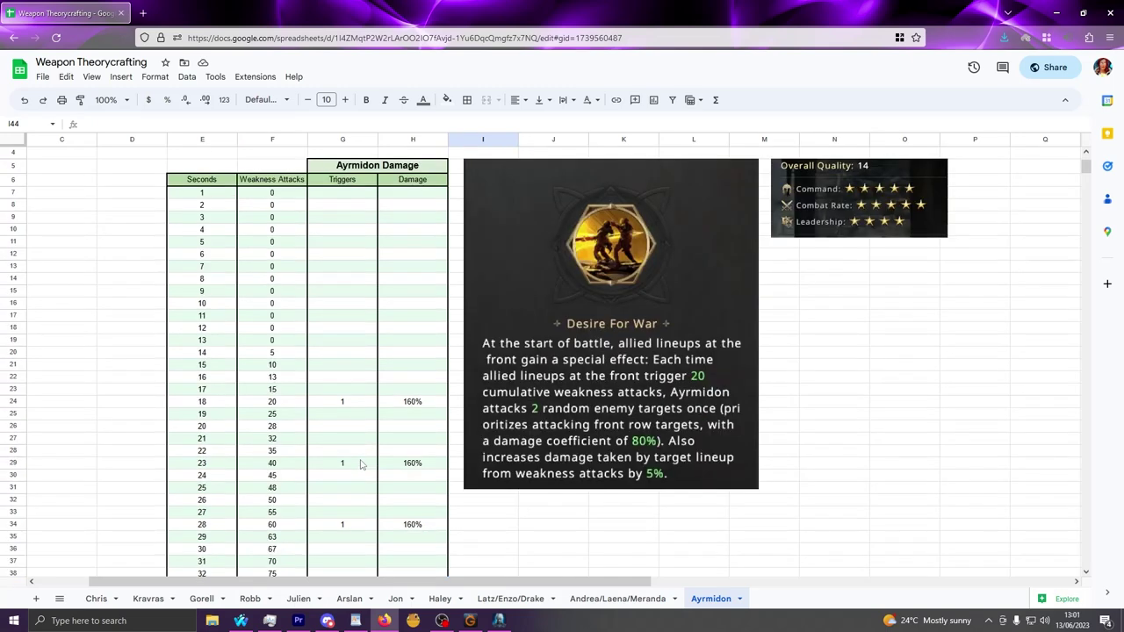
scroll(364, 459, "down", 3)
left_click(364, 535)
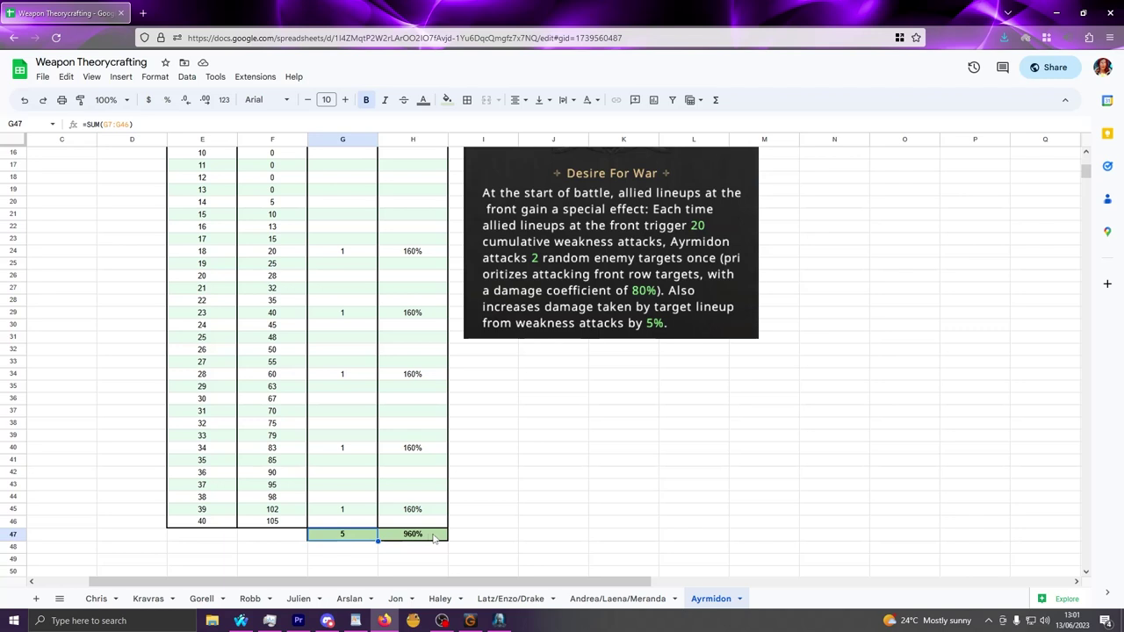
scroll(433, 538, "up", 3)
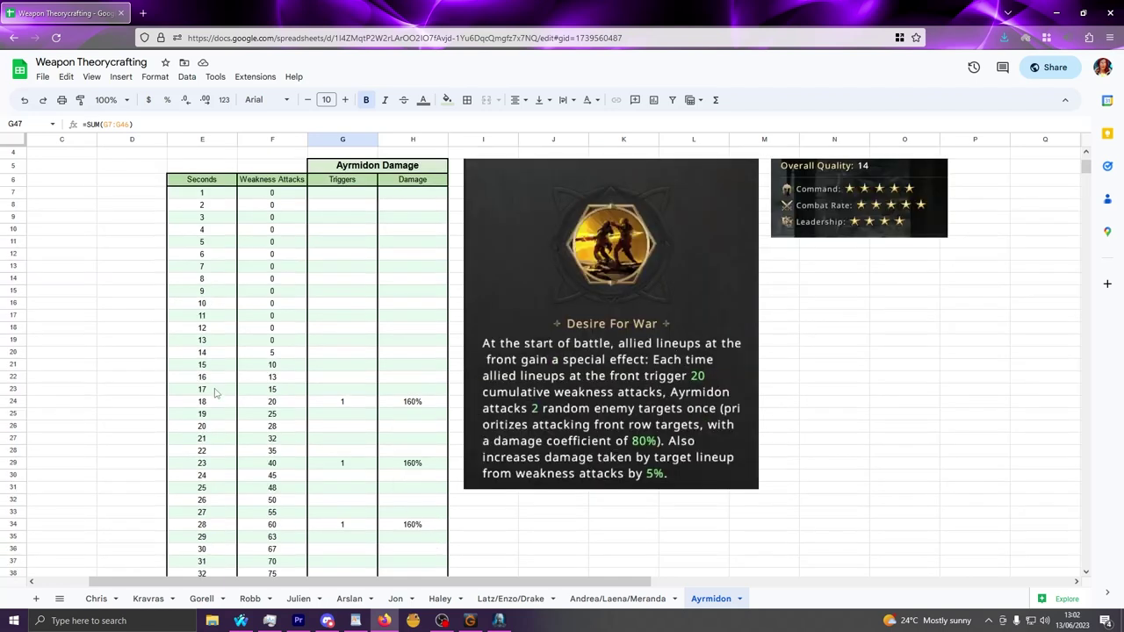
Compare the Ayrmidon Damage rows for seconds 1 to 17 with those for seconds 18 to 40 by highlighting each block.
left_click_drag(216, 390, 423, 195)
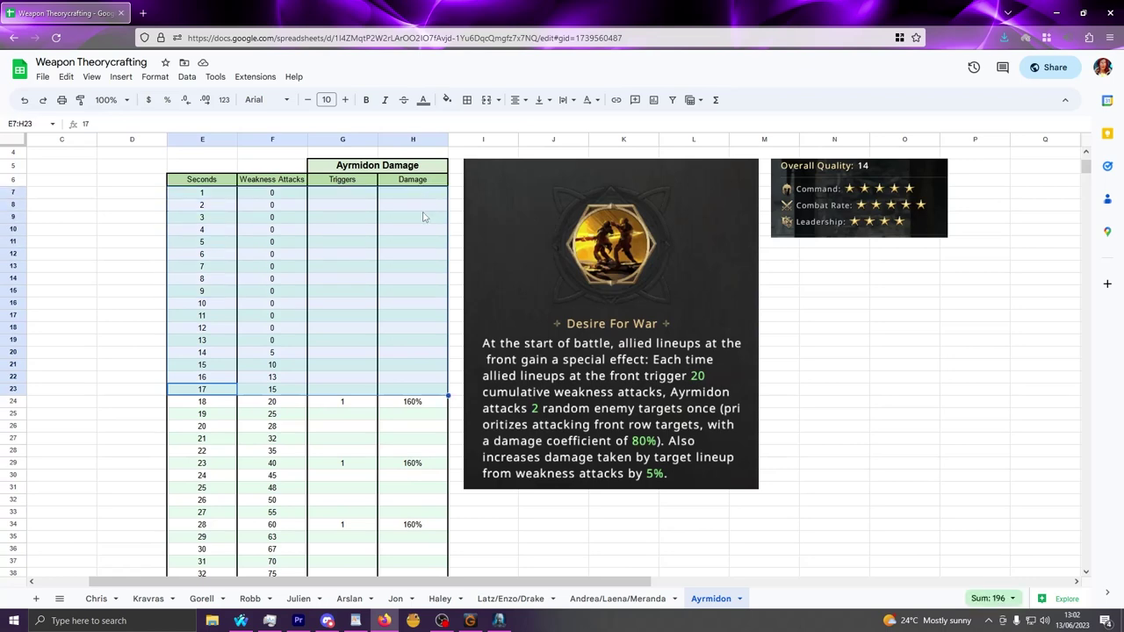
scroll(395, 410, "down", 2)
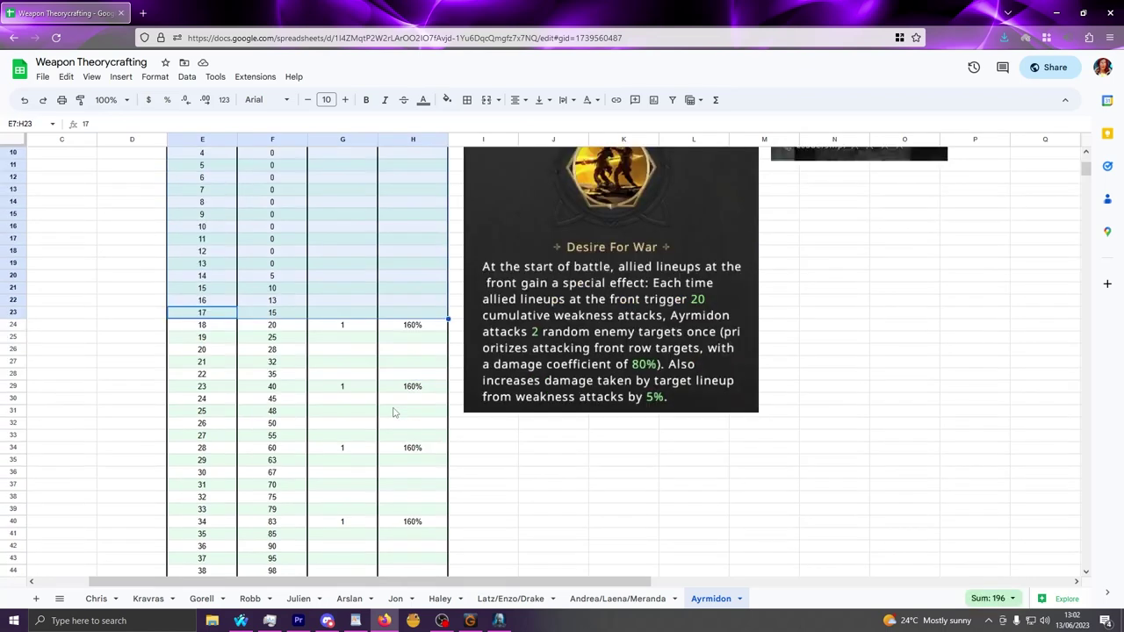
scroll(394, 409, "up", 2)
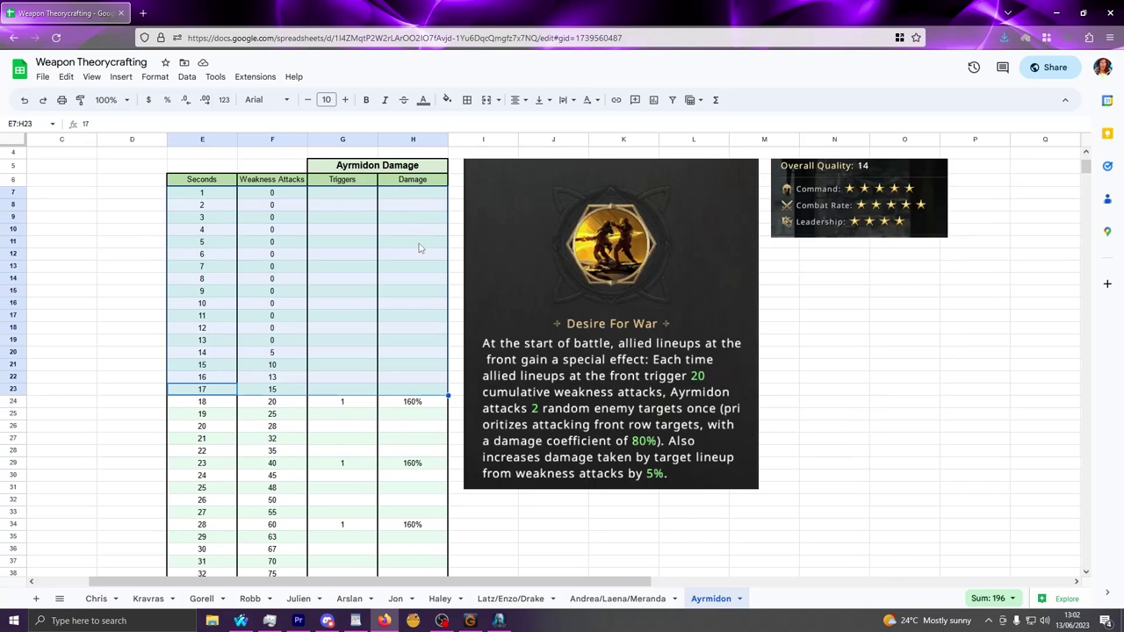
scroll(249, 327, "down", 2)
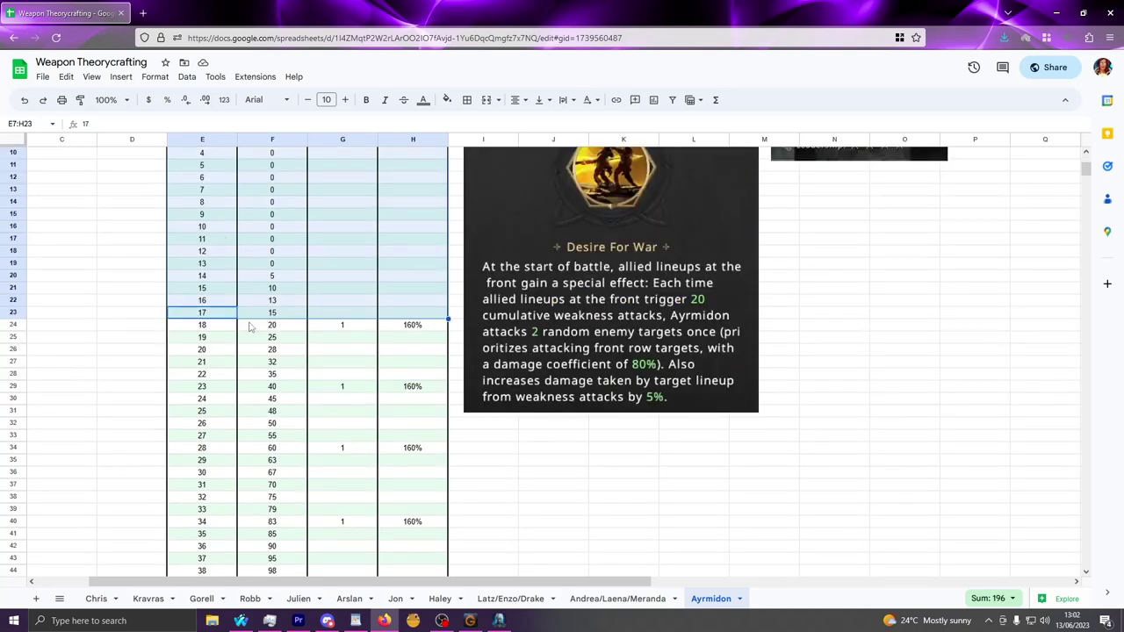
left_click_drag(225, 329, 418, 524)
scroll(411, 471, "down", 2)
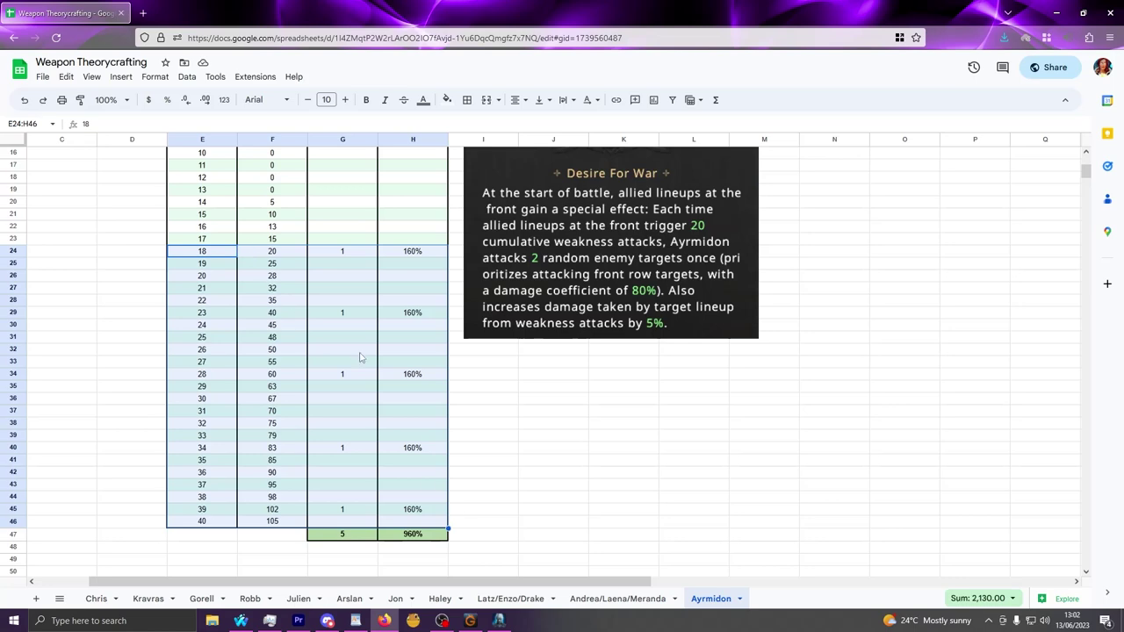
left_click(477, 472)
scroll(338, 327, "up", 2)
scroll(338, 326, "up", 2)
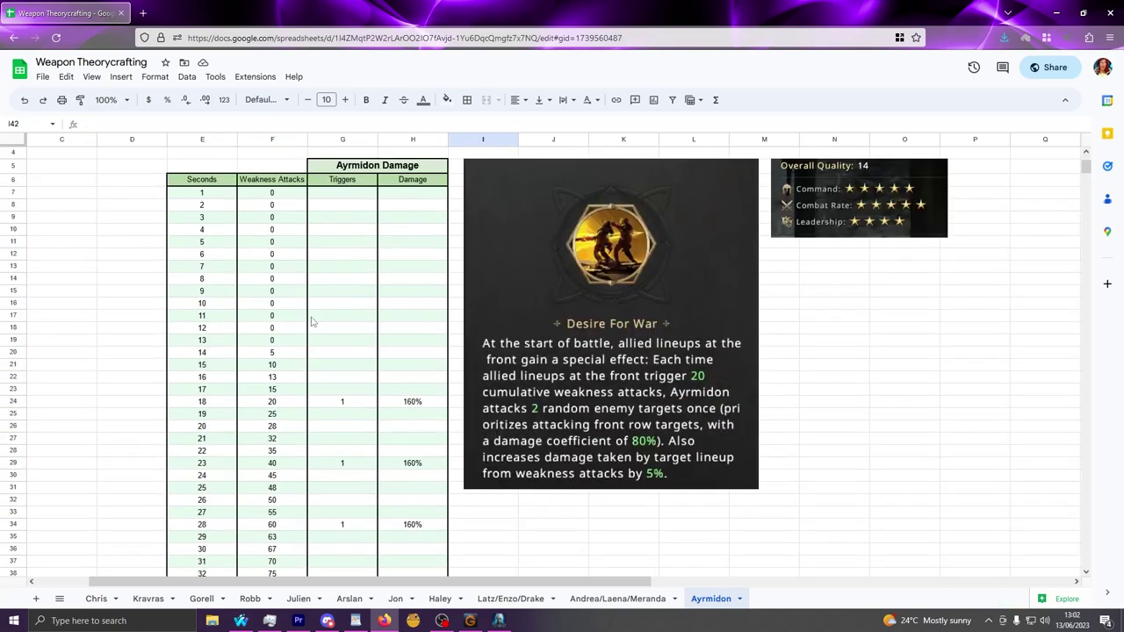
Highlight the Ayrmidon Damage rows for second 1 and second 11 in turn, from Seconds through Damage.
left_click_drag(222, 195, 415, 197)
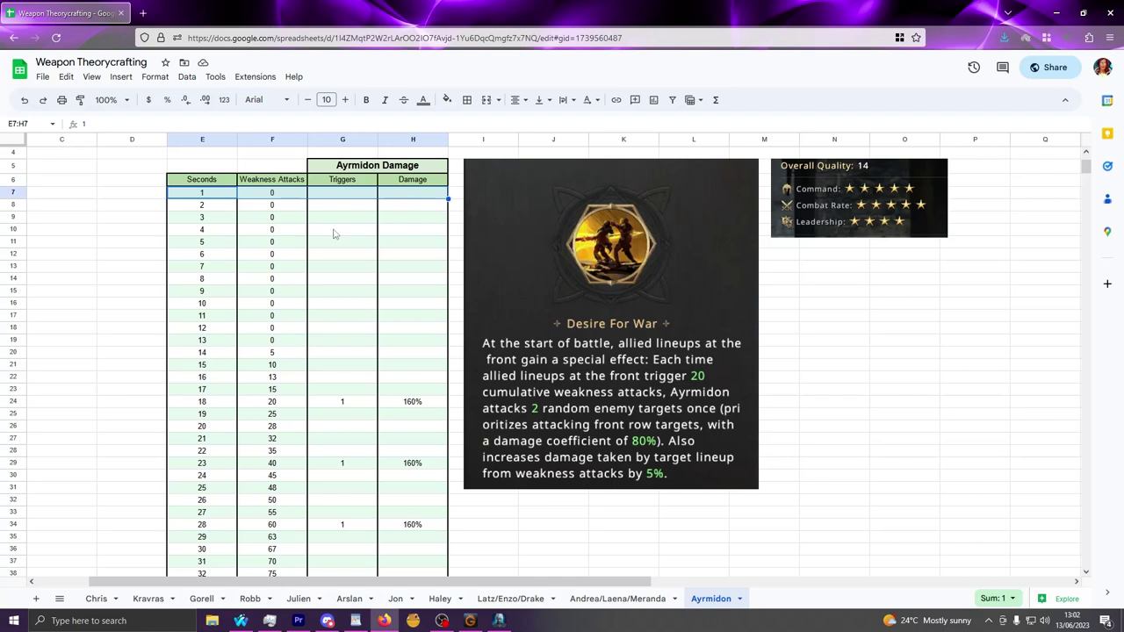
left_click_drag(227, 316, 413, 319)
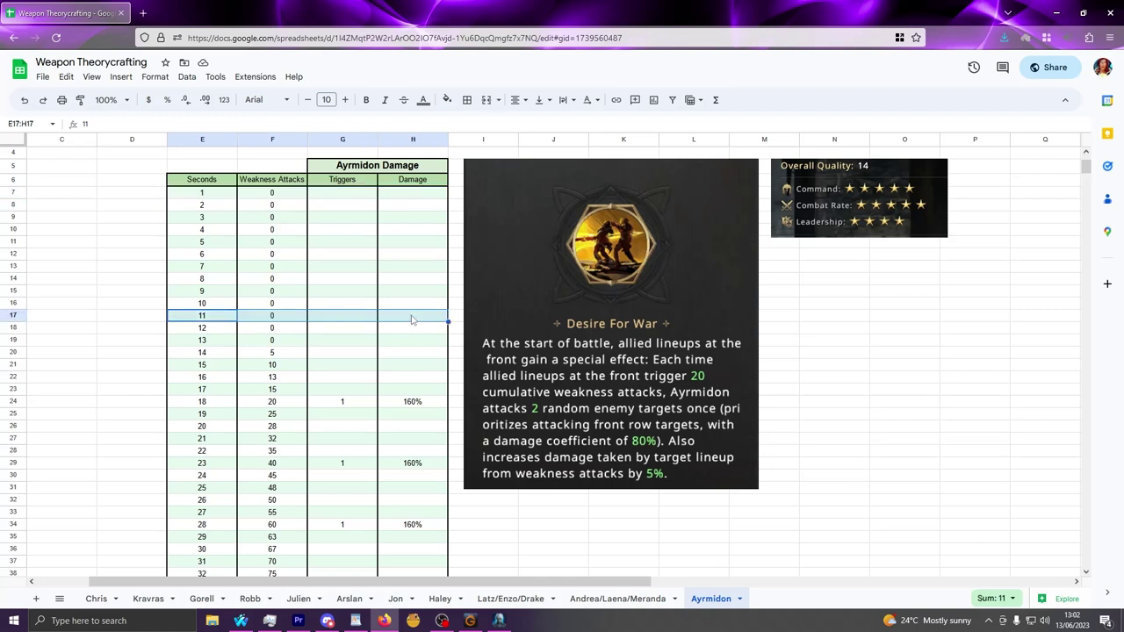
Highlight the Ayrmidon Damage rows for seconds 1 to 11 and 2 to 17 in turn, and check second 18 against the Desire For War card.
left_click_drag(211, 320, 421, 198)
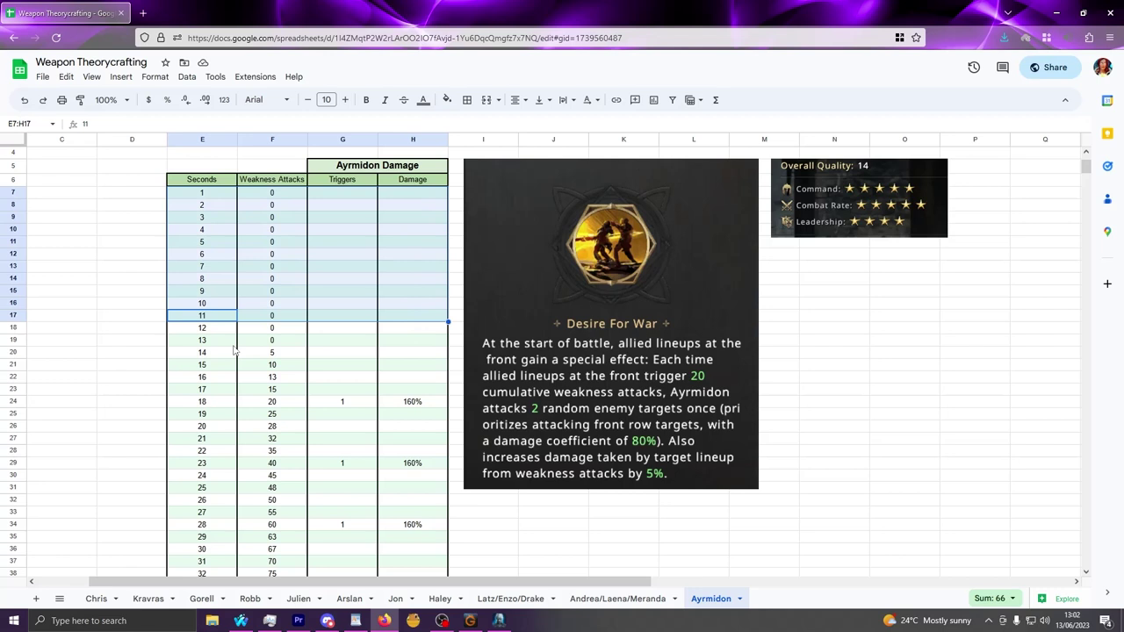
left_click_drag(214, 389, 423, 205)
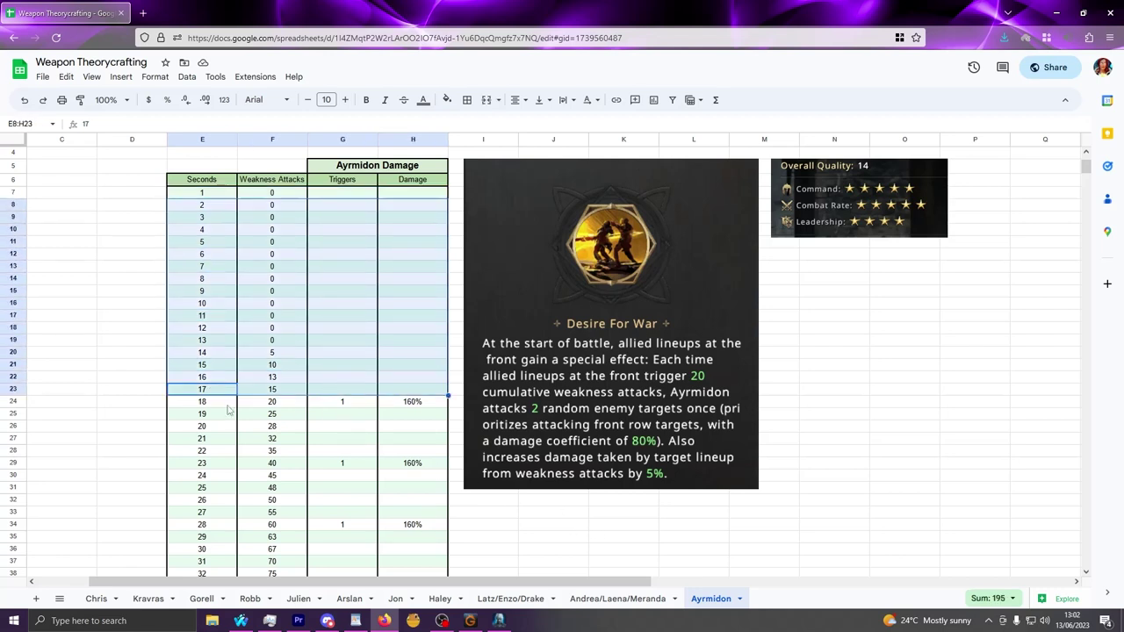
left_click(533, 446)
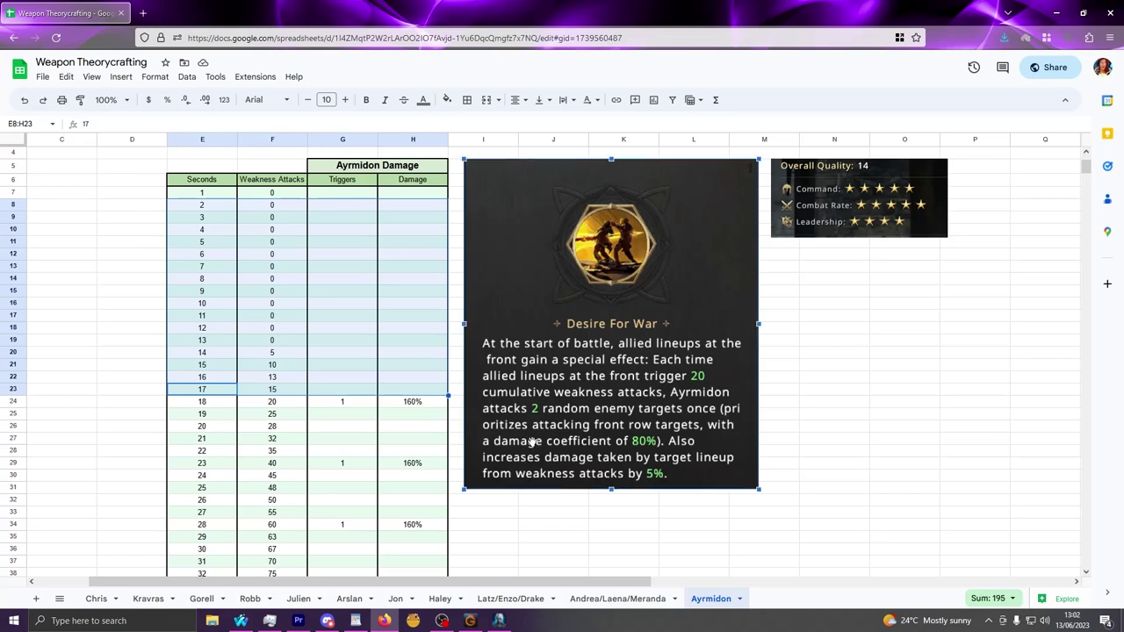
left_click(226, 404)
scroll(225, 403, "down", 2)
scroll(226, 404, "down", 2)
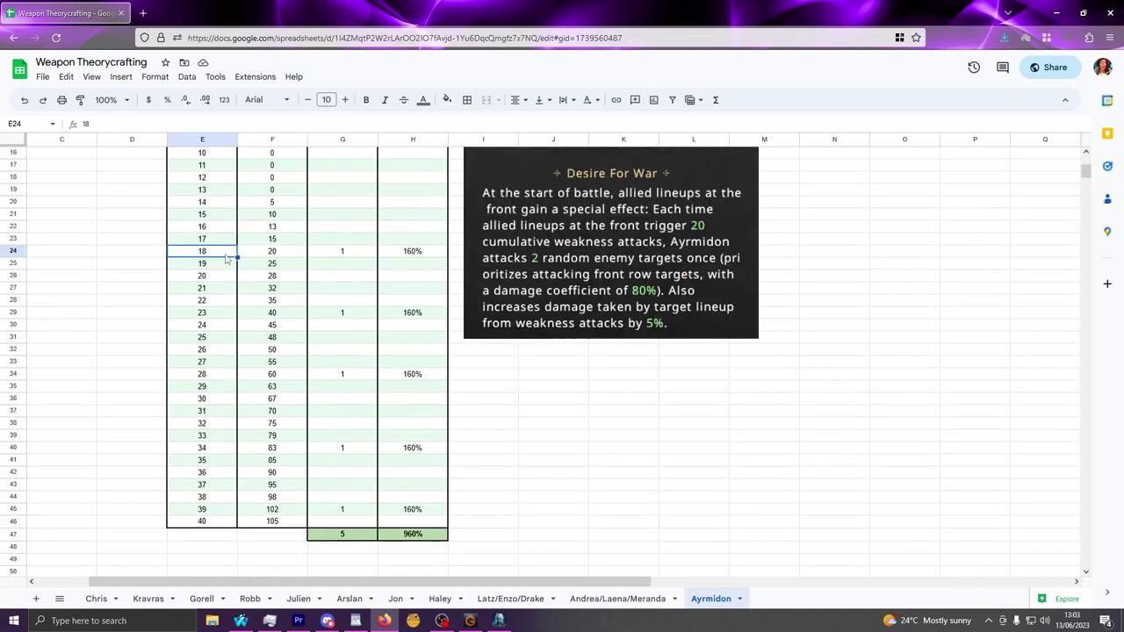
left_click(595, 459)
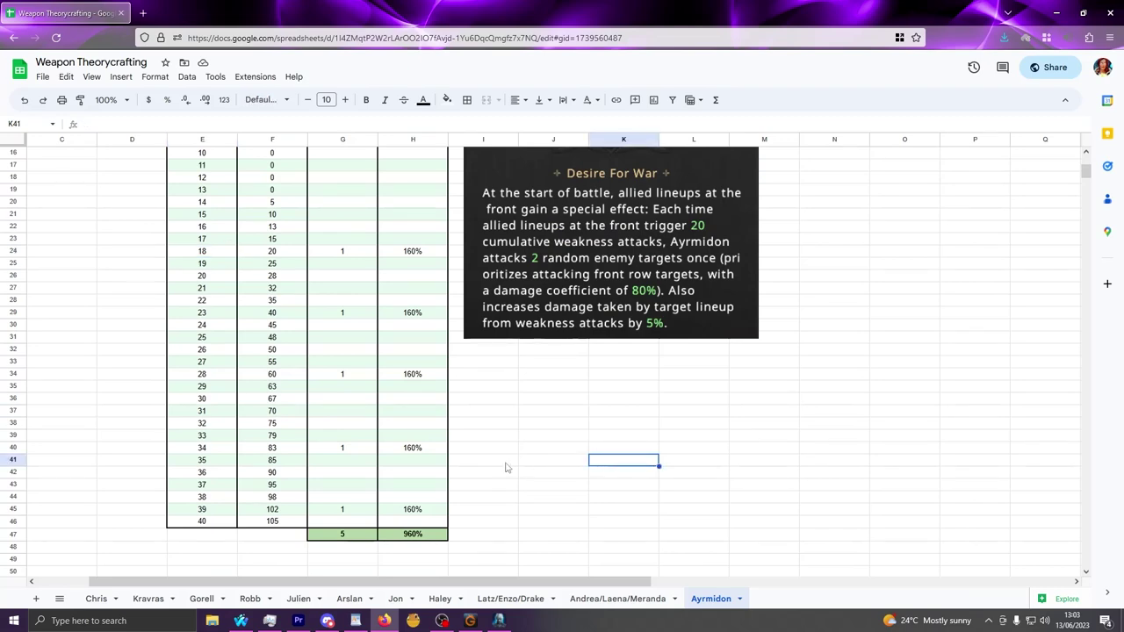
Compare the Desire For War and Fang's Combo skill cards below the Daeron Comparison tables, selecting each card in turn.
scroll(505, 466, "down", 12)
scroll(505, 465, "down", 14)
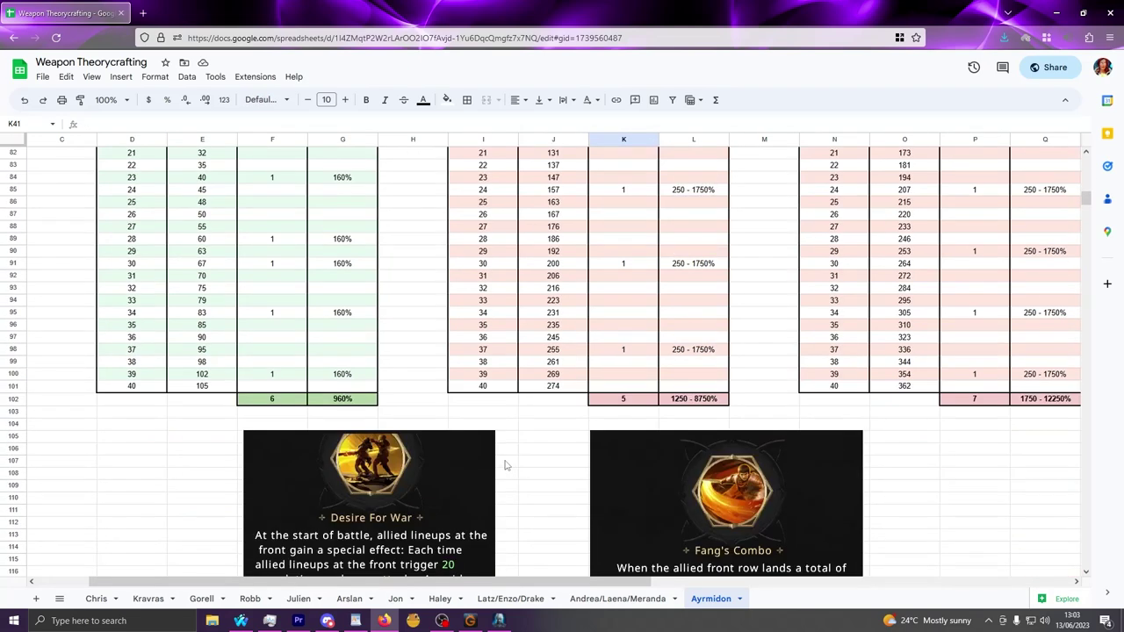
left_click(400, 404)
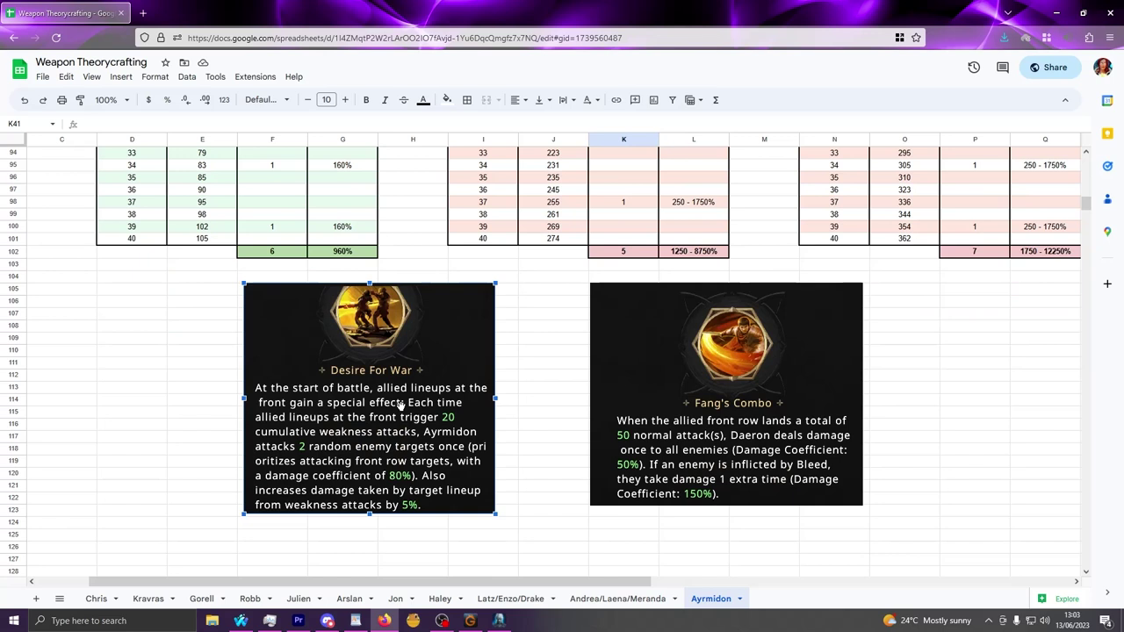
left_click(662, 370)
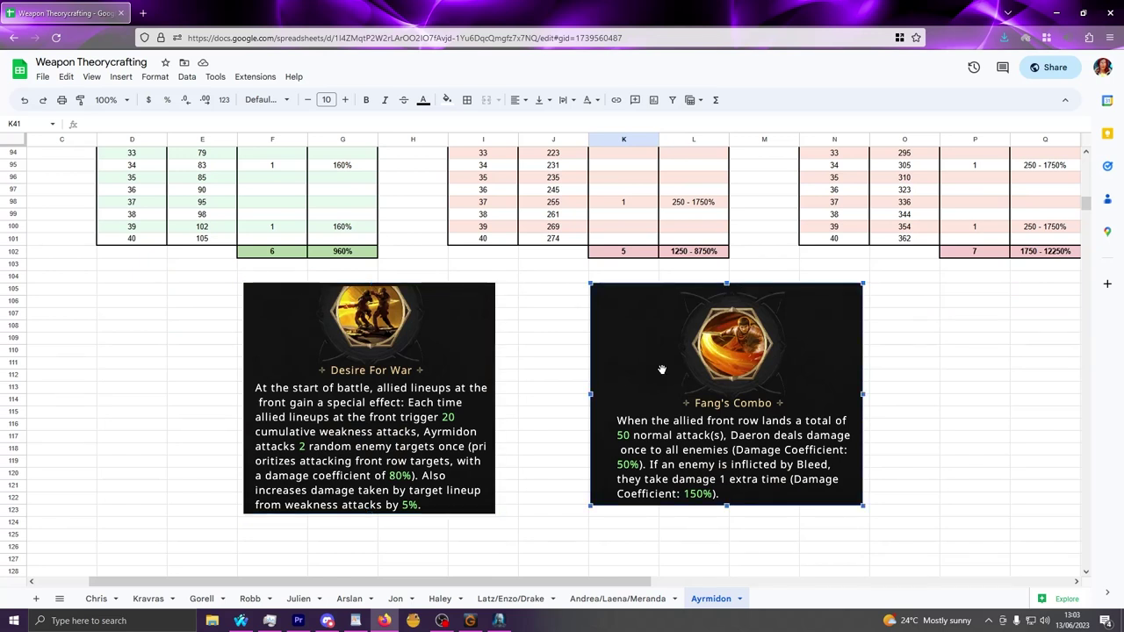
left_click(443, 373)
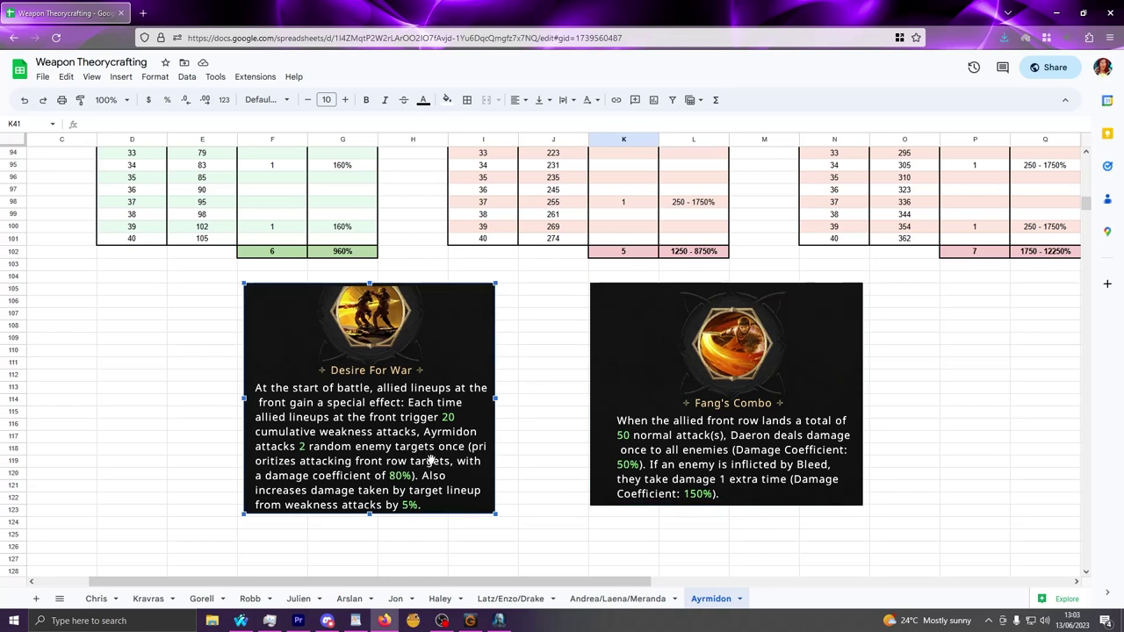
left_click(680, 422)
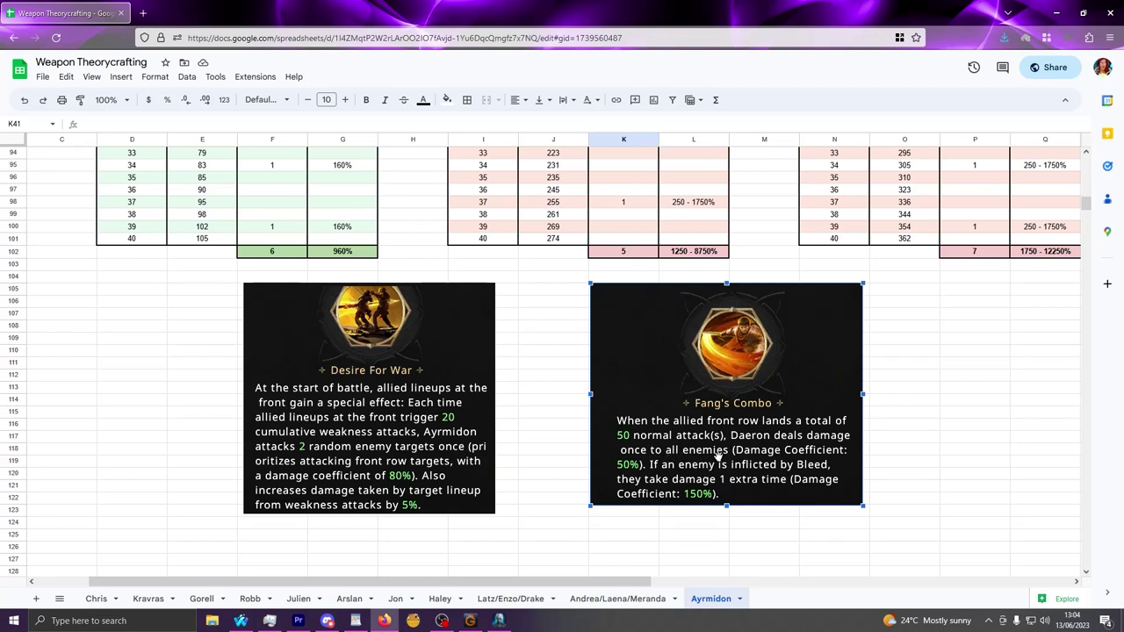
left_click(421, 392)
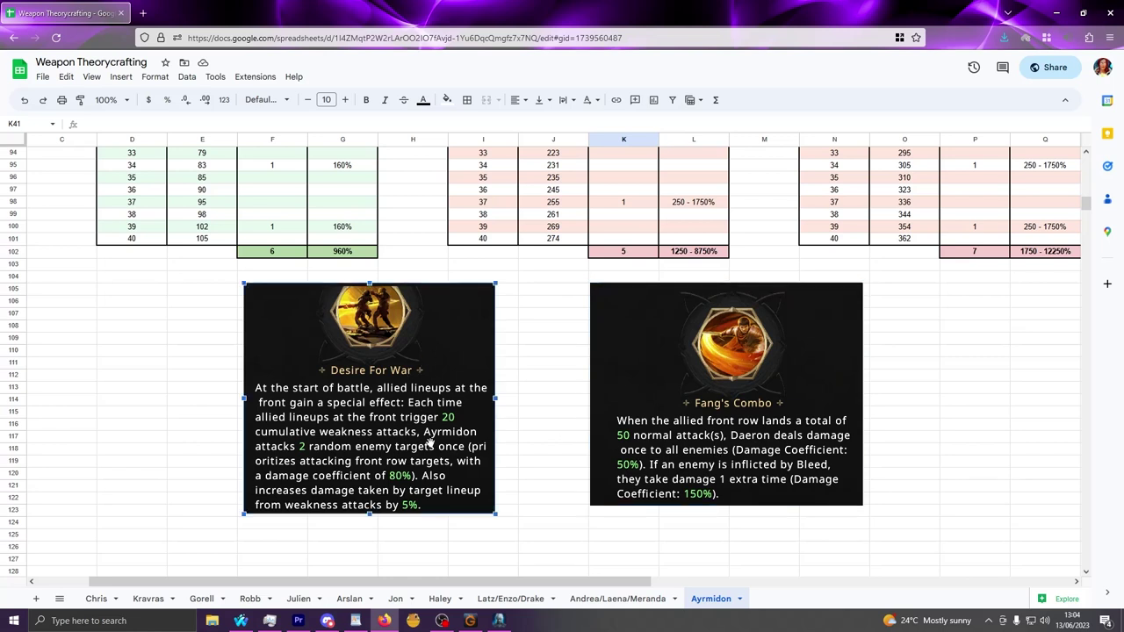
left_click(668, 385)
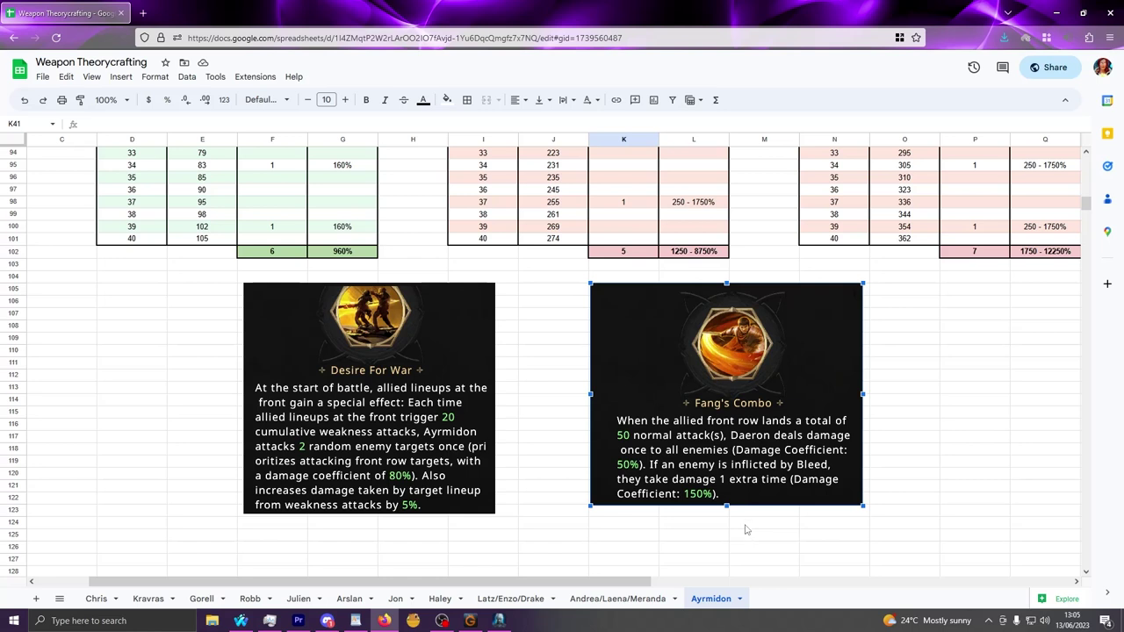
left_click(747, 525)
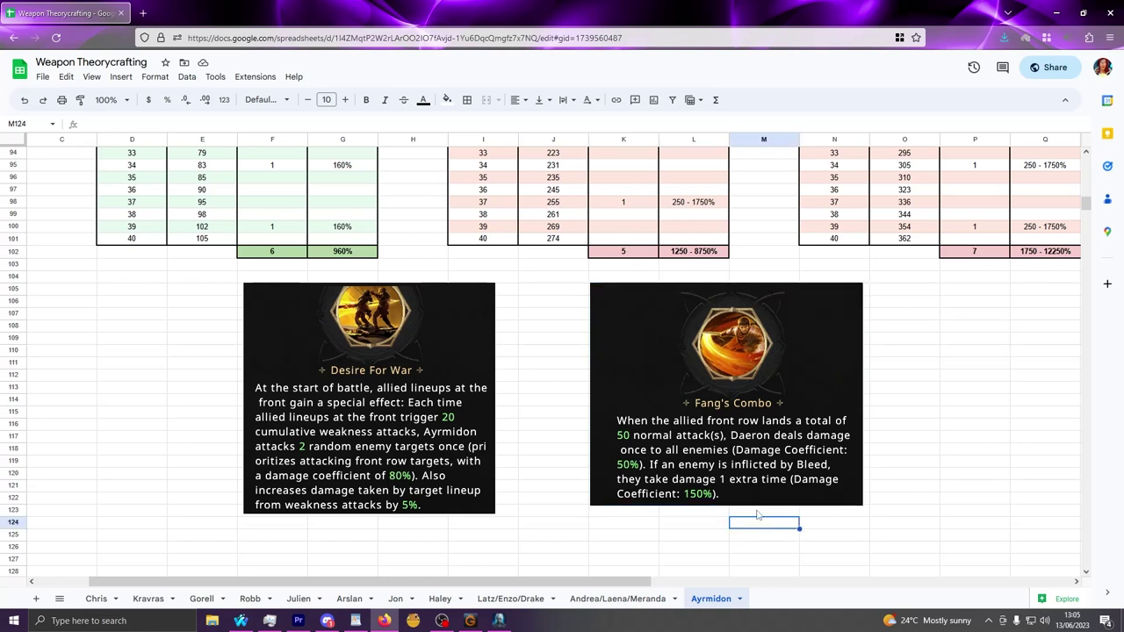
left_click(746, 497)
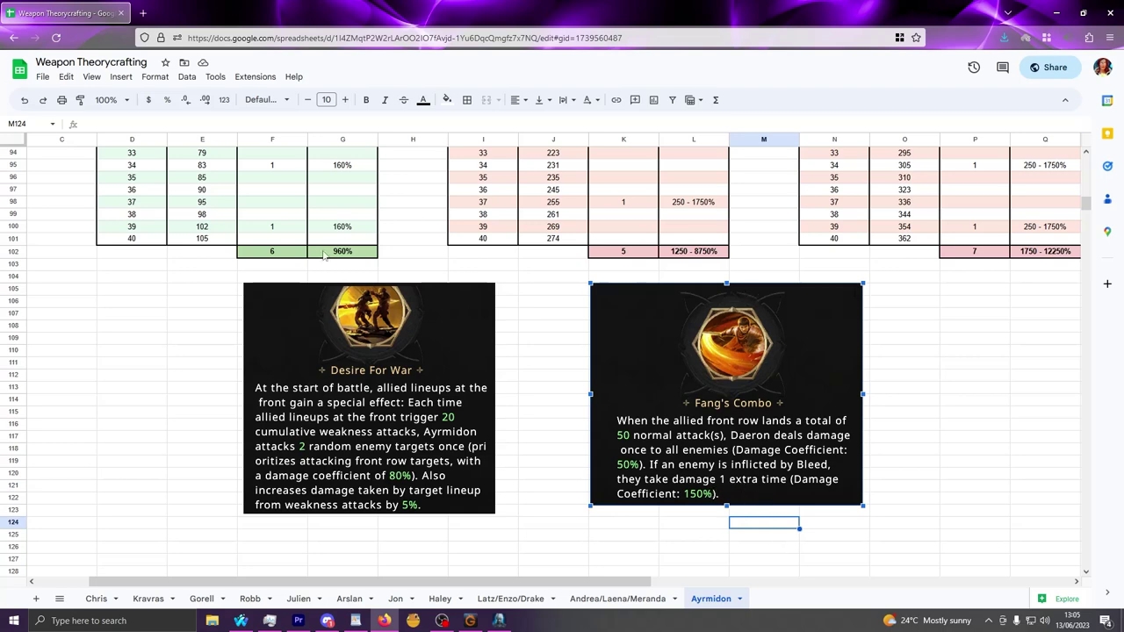
Highlight the rows for seconds 9 to 11 across both Daeron Comparison tables.
scroll(323, 263, "up", 2)
scroll(288, 362, "up", 4)
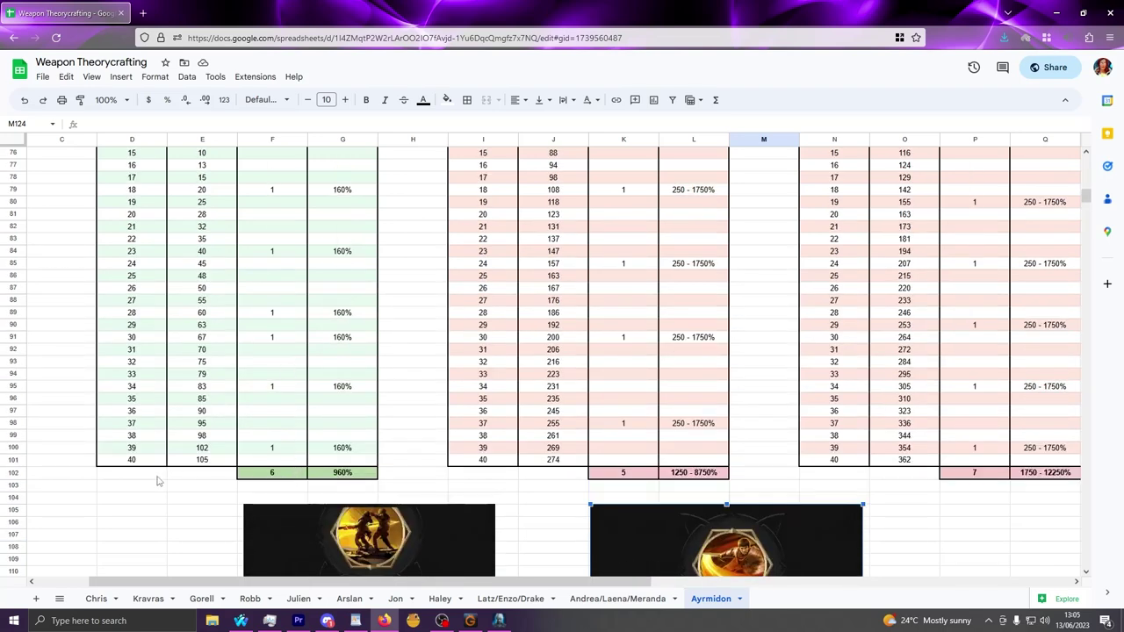
scroll(203, 455, "up", 5)
scroll(180, 349, "down", 7)
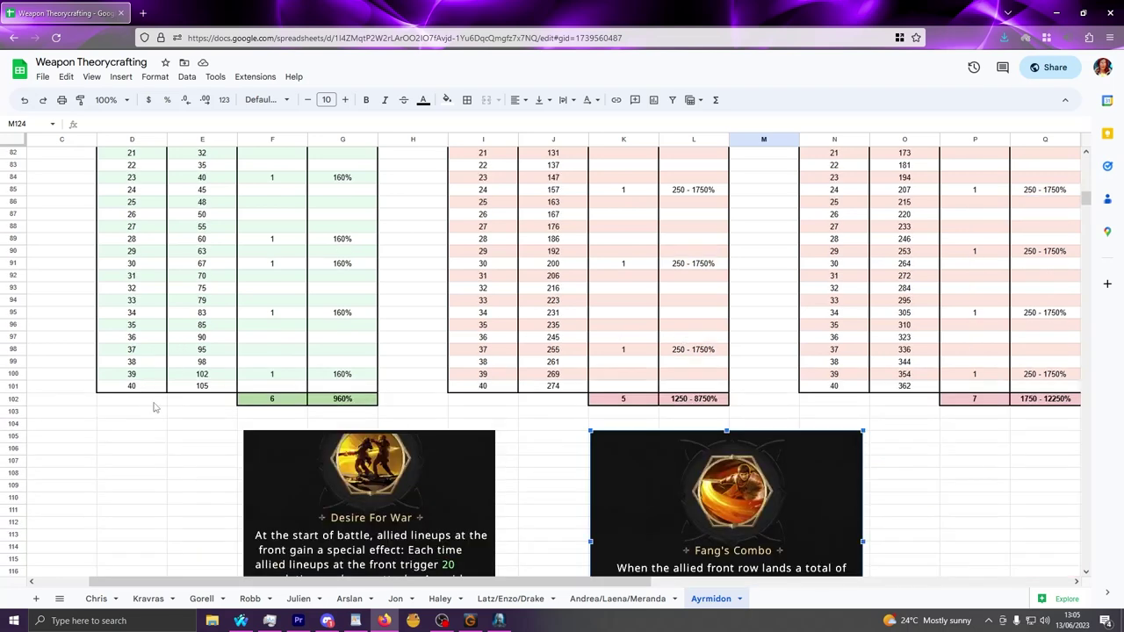
scroll(742, 439, "up", 10)
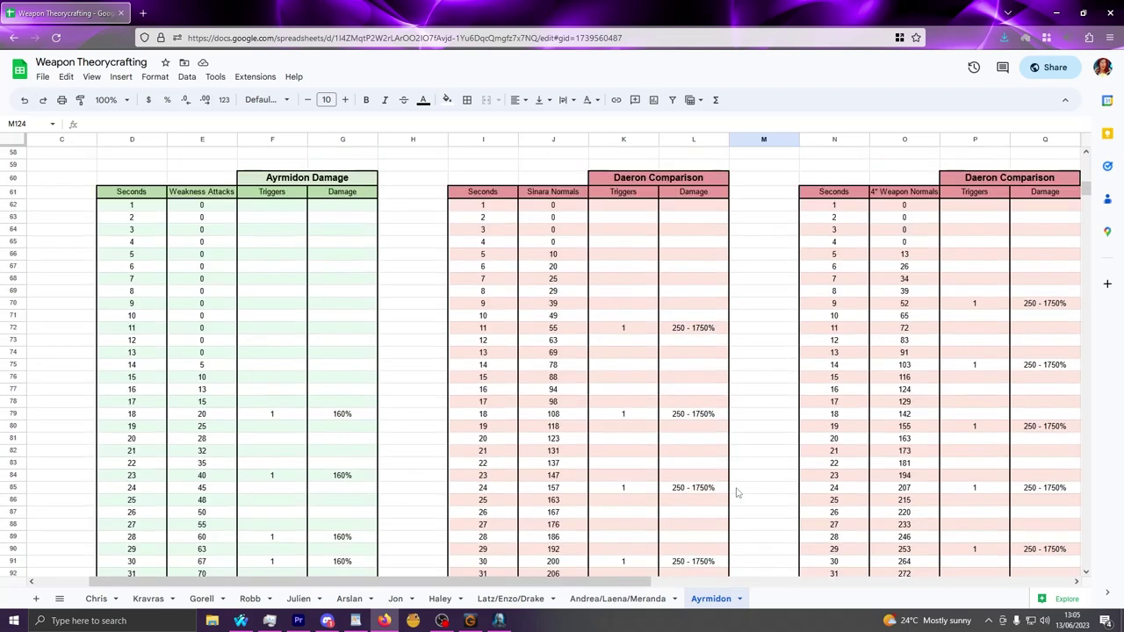
left_click_drag(502, 406, 1062, 384)
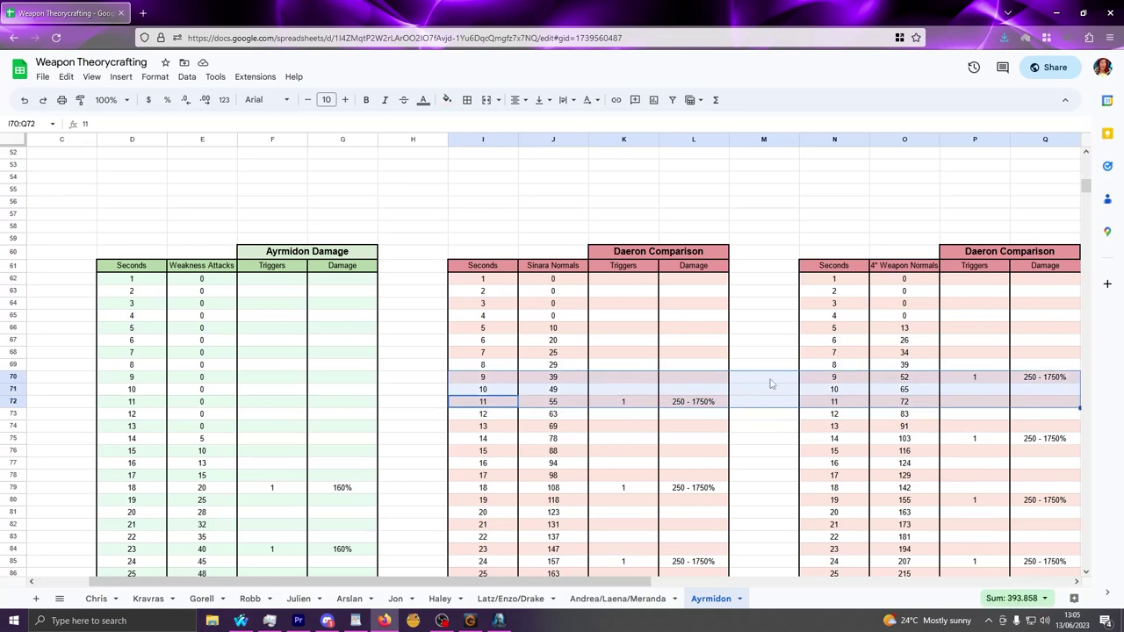
Remove the trigger and its 160% damage from second 30 in the Ayrmidon Damage table beside the Daeron comparisons.
scroll(439, 434, "down", 3)
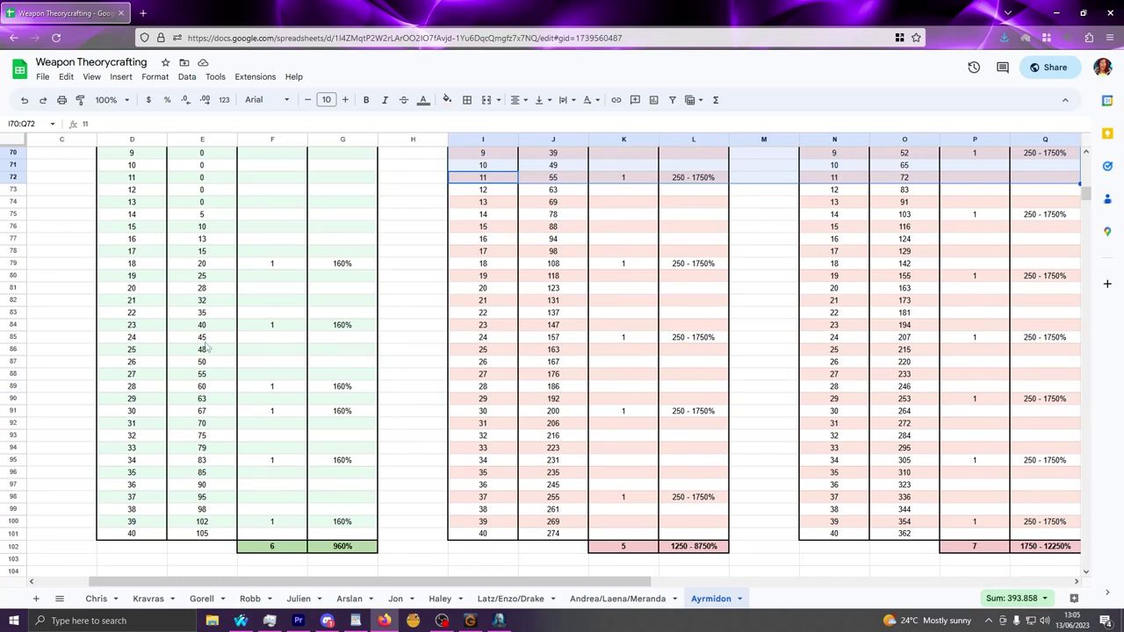
key("ctrl+z")
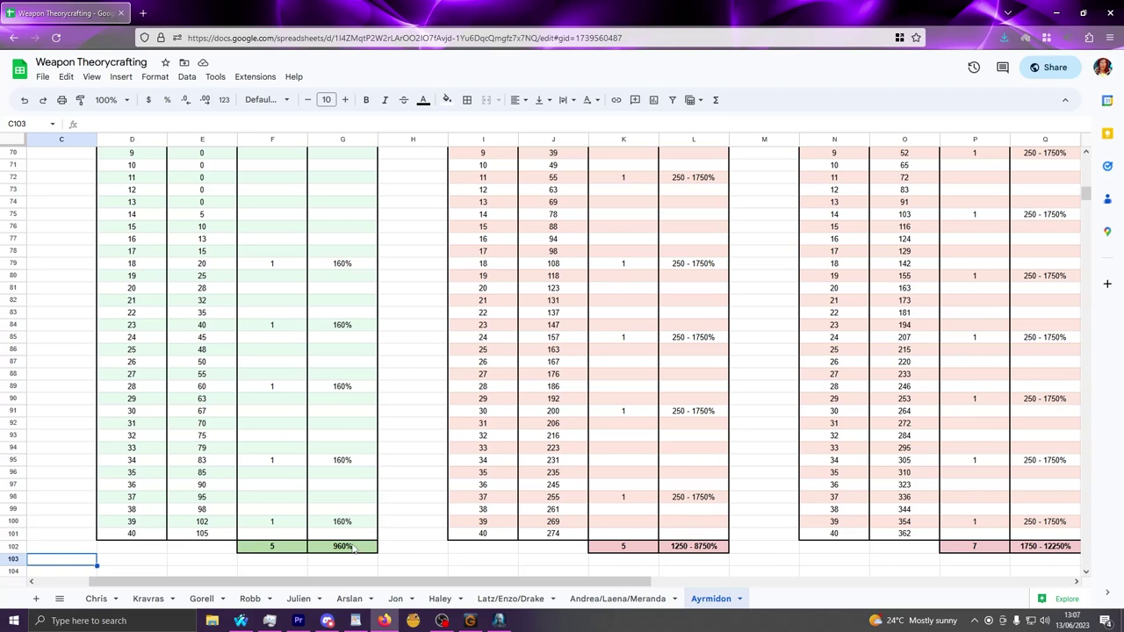
Examine the first Daeron Comparison table from its Sinara Normals header to its damage total, and check the Fang's Combo card below.
scroll(694, 276, "up", 6)
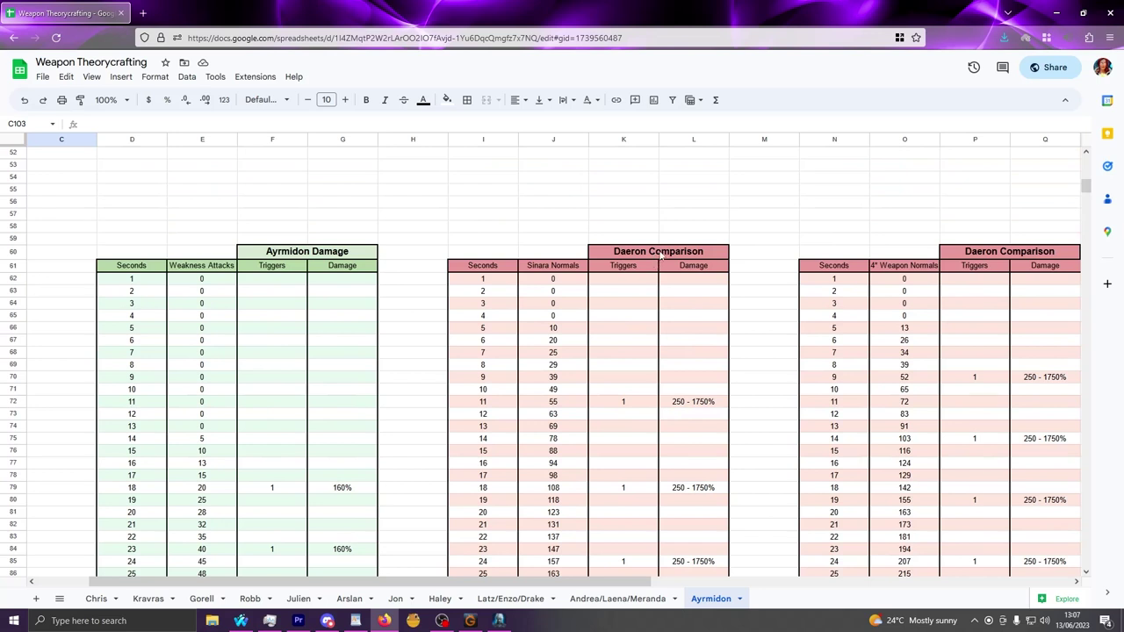
left_click(549, 269)
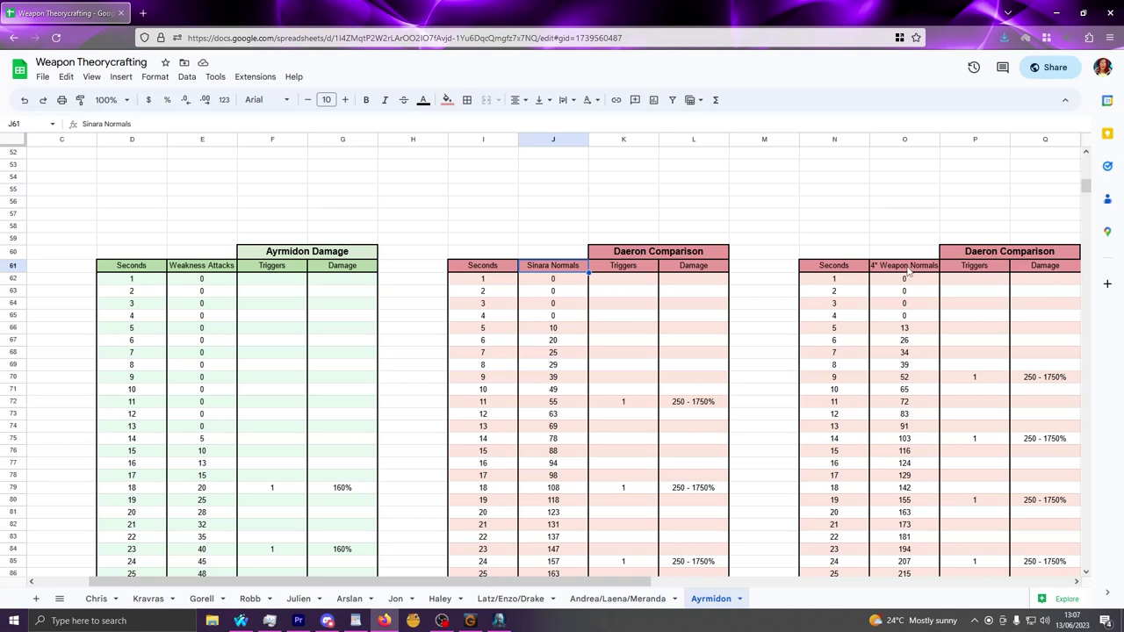
scroll(876, 455, "down", 6)
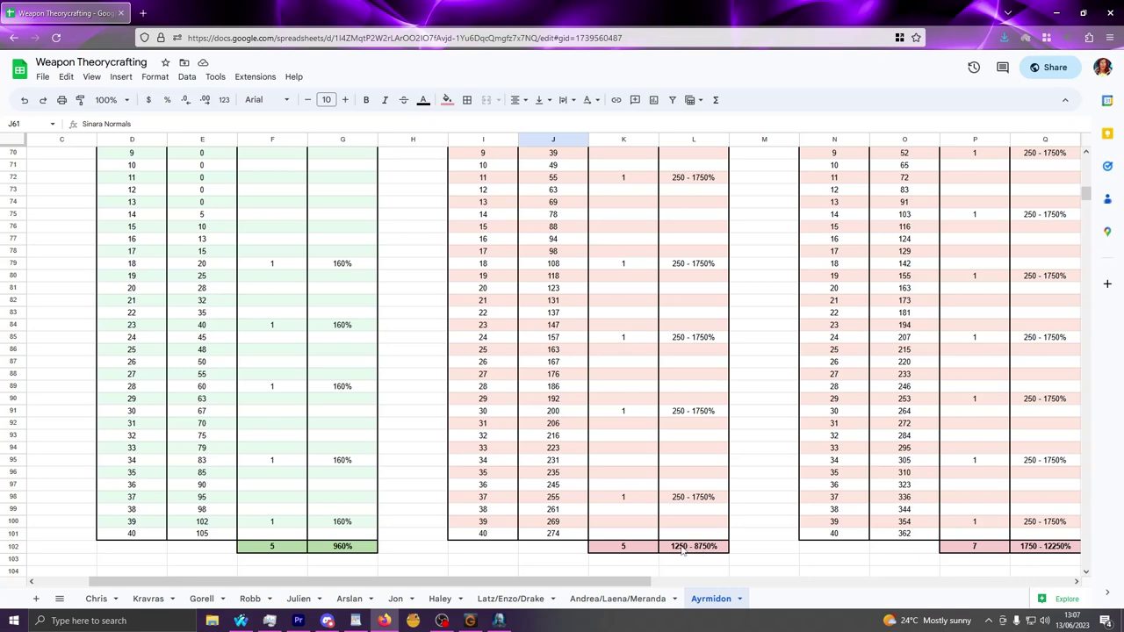
scroll(682, 550, "down", 6)
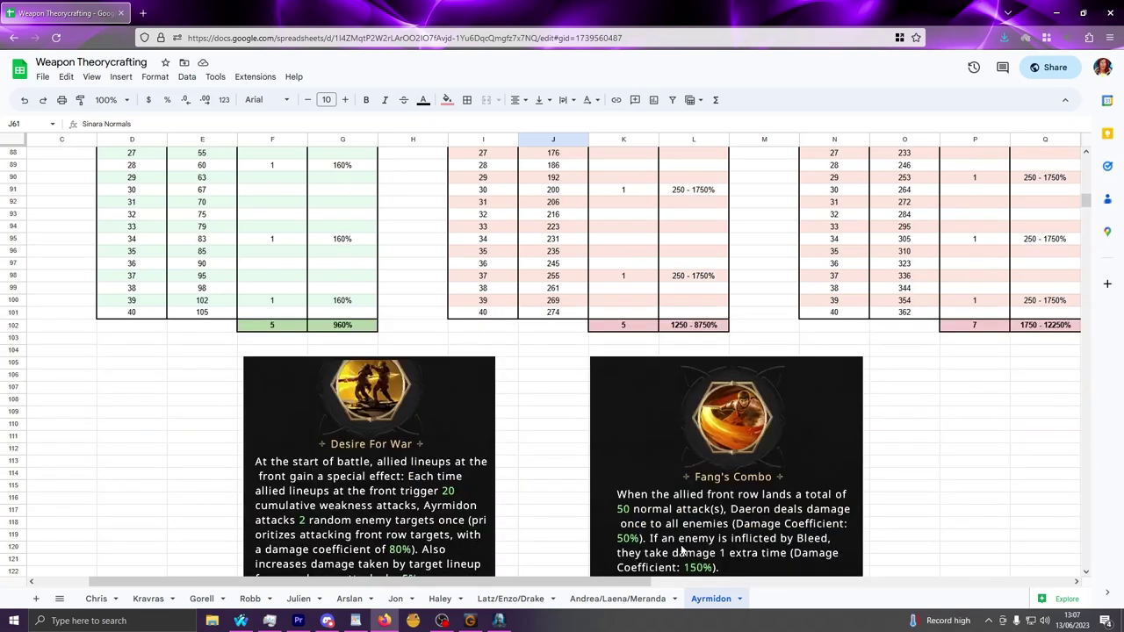
scroll(676, 531, "up", 6)
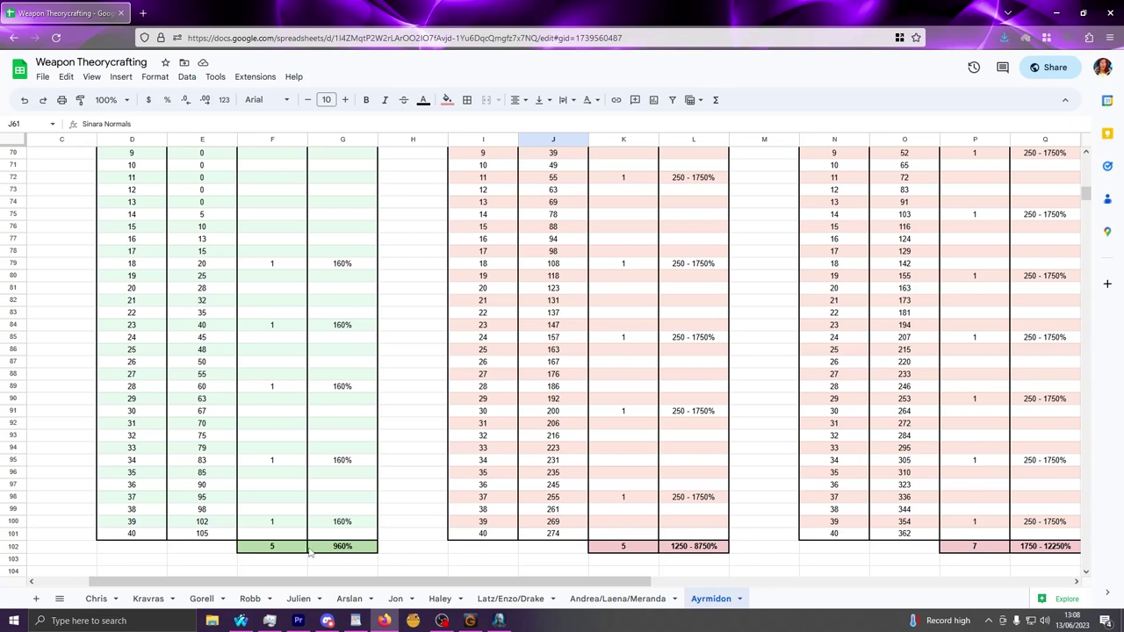
Highlight the totals row across the Ayrmidon Damage and both Daeron Comparison tables, and clear the highlight.
left_click_drag(299, 548, 1046, 546)
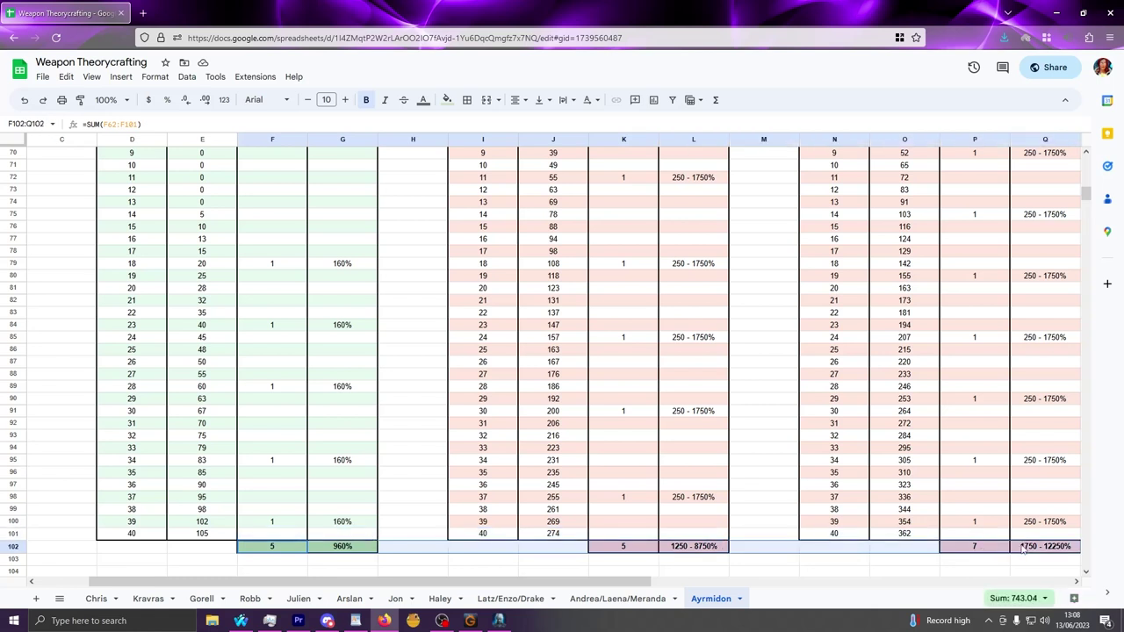
left_click(434, 550)
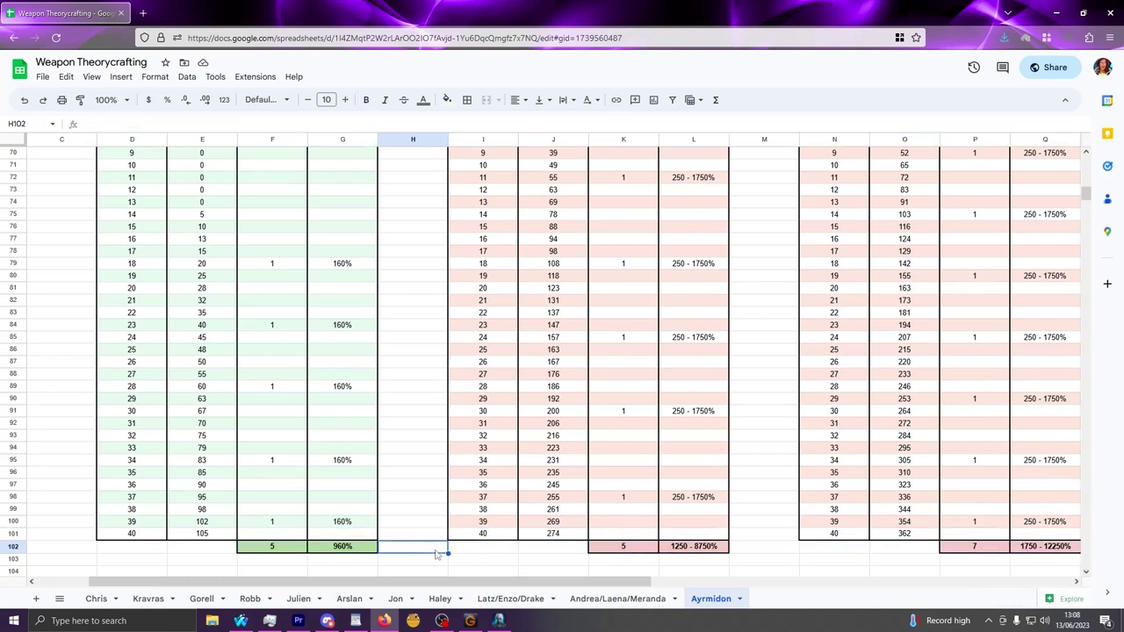
left_click(418, 429)
Review Ayrmidon's Desire For War card and the commander summary with synergy, stats and awakening at the start of the sheet.
scroll(418, 429, "up", 15)
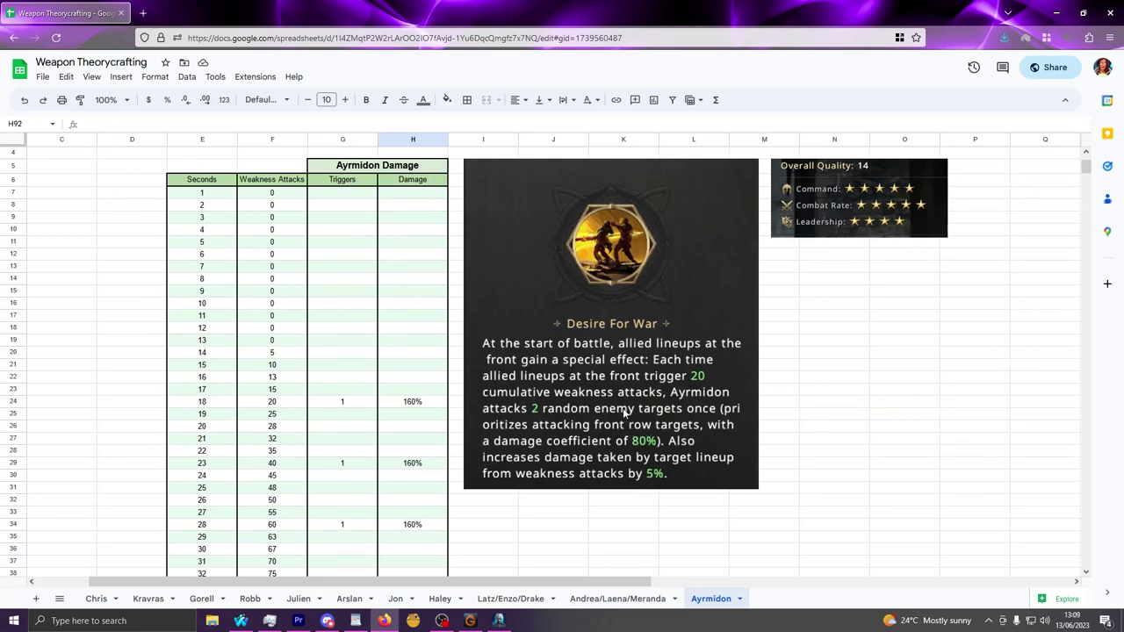
scroll(622, 413, "up", 2)
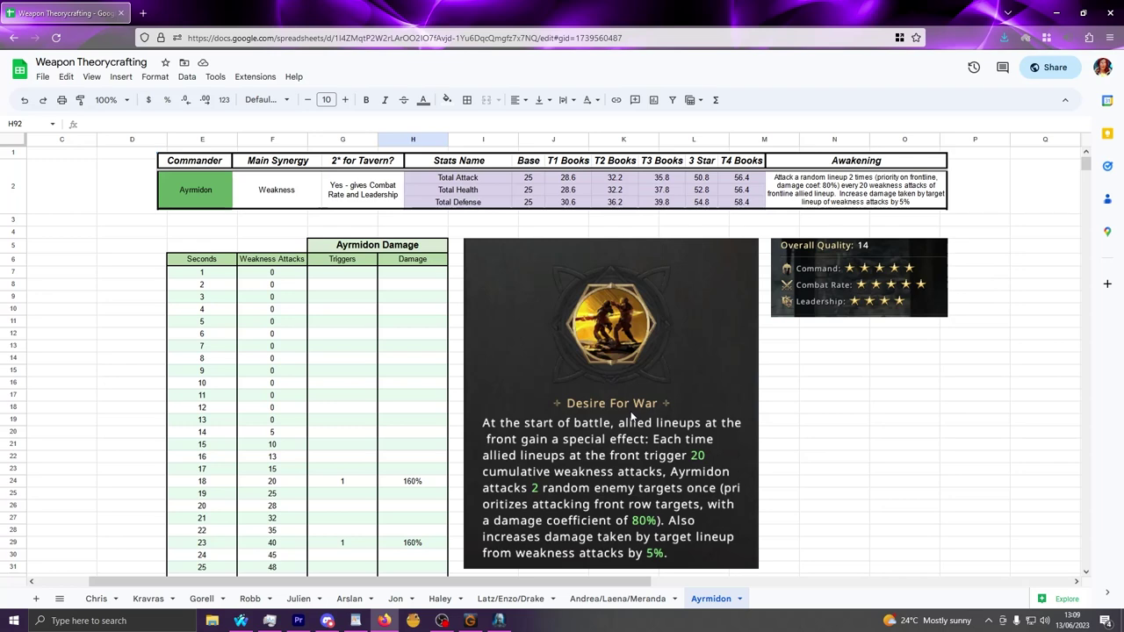
scroll(630, 418, "down", 1)
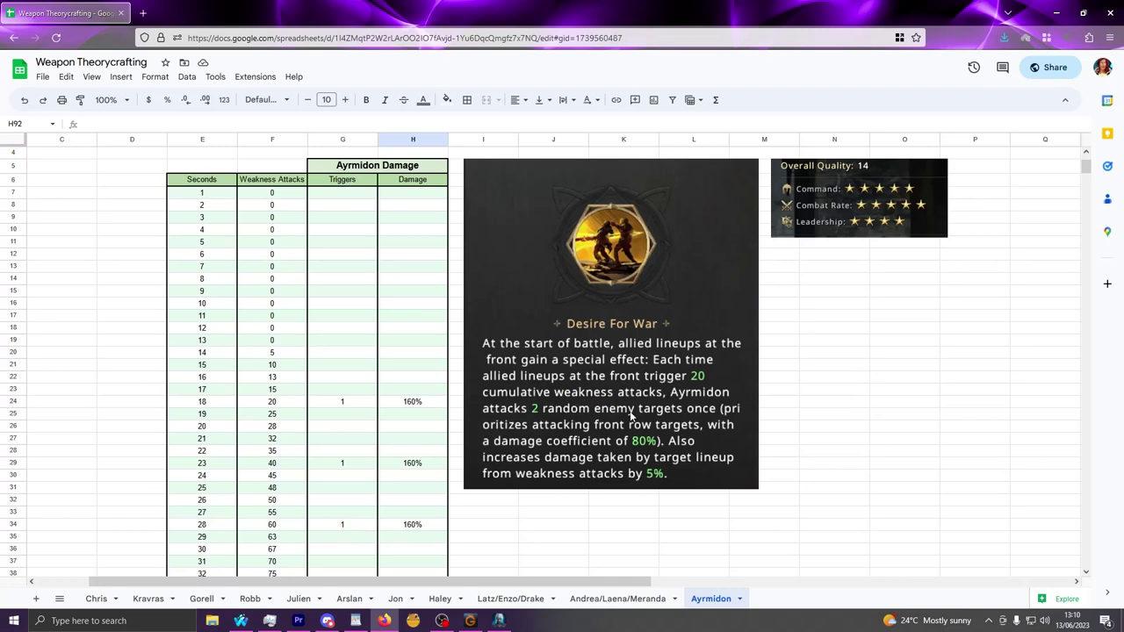
scroll(631, 417, "up", 1)
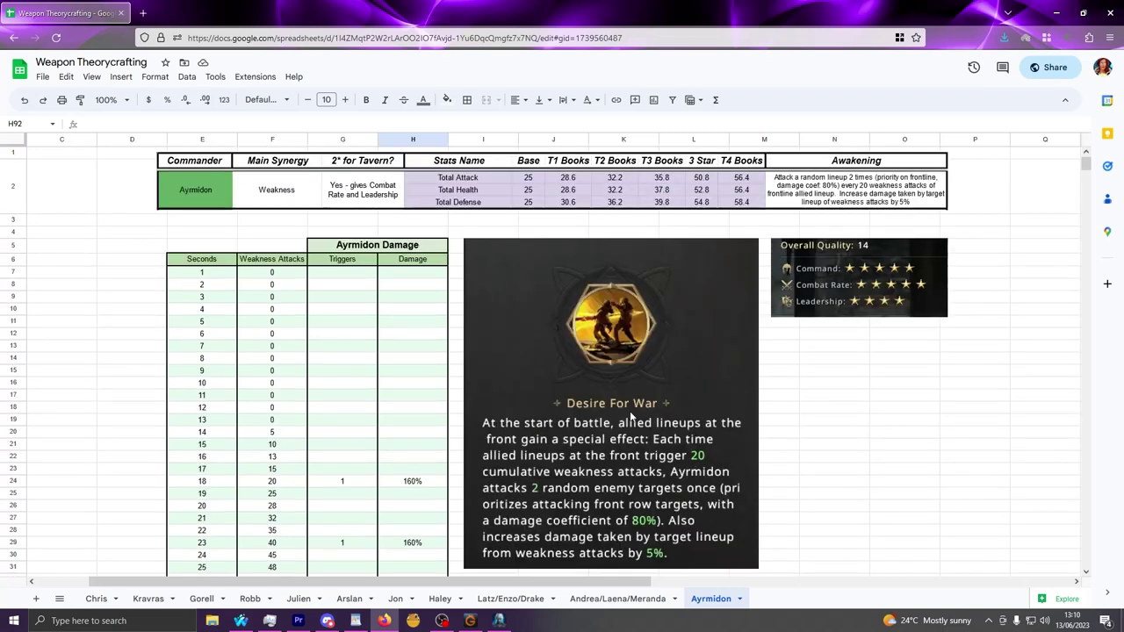